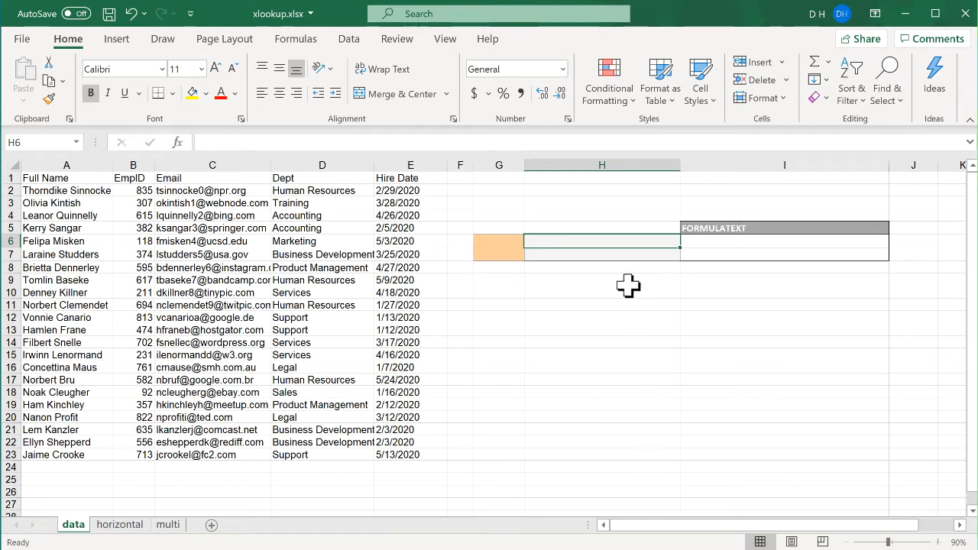
Step: Enter an XLOOKUP formula in H6 that looks up 615 in B2:B23 and returns the matching email from C2:C23
type("=x")
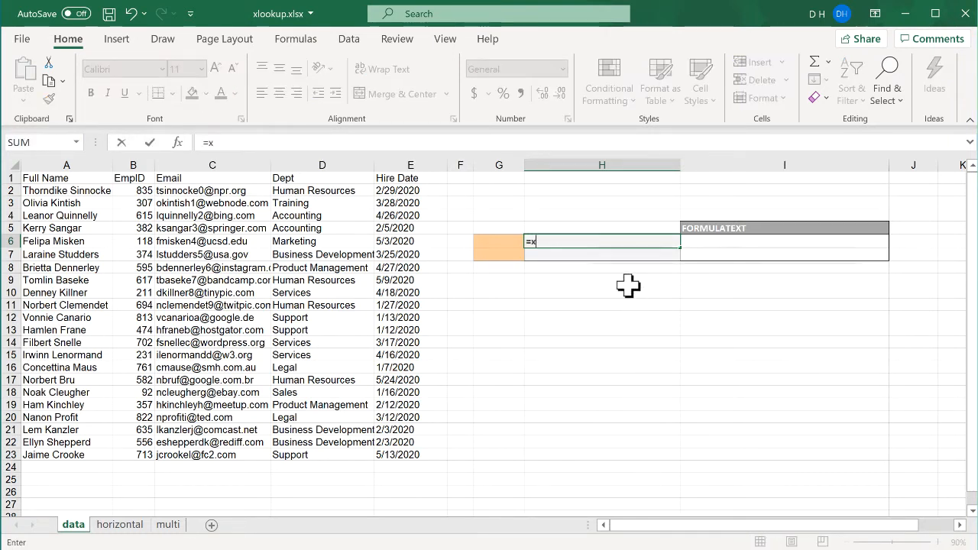
type("loo")
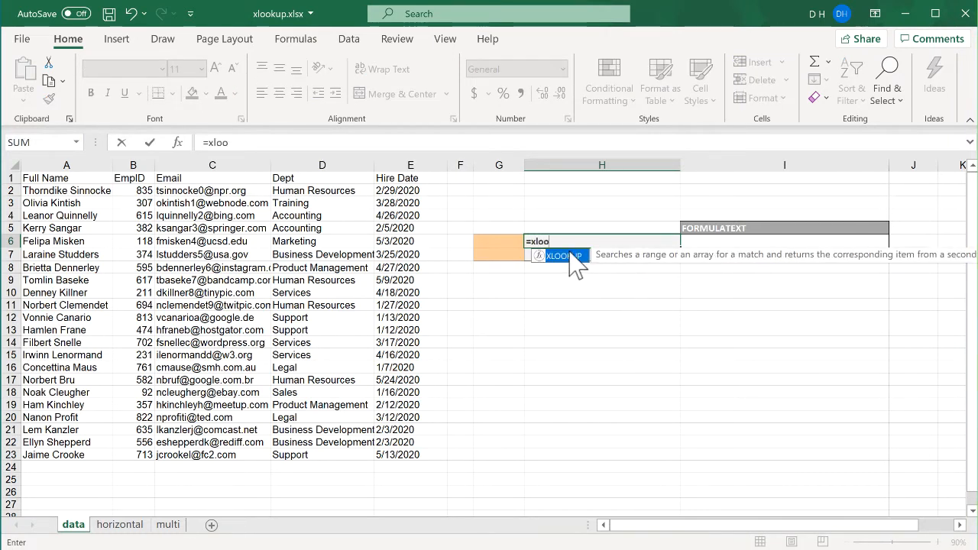
double_click(565, 256)
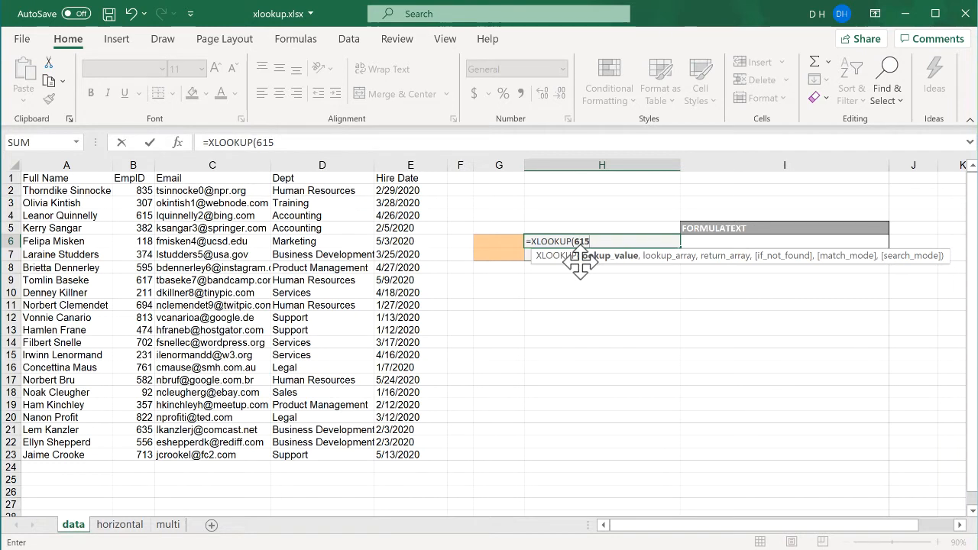
type(",")
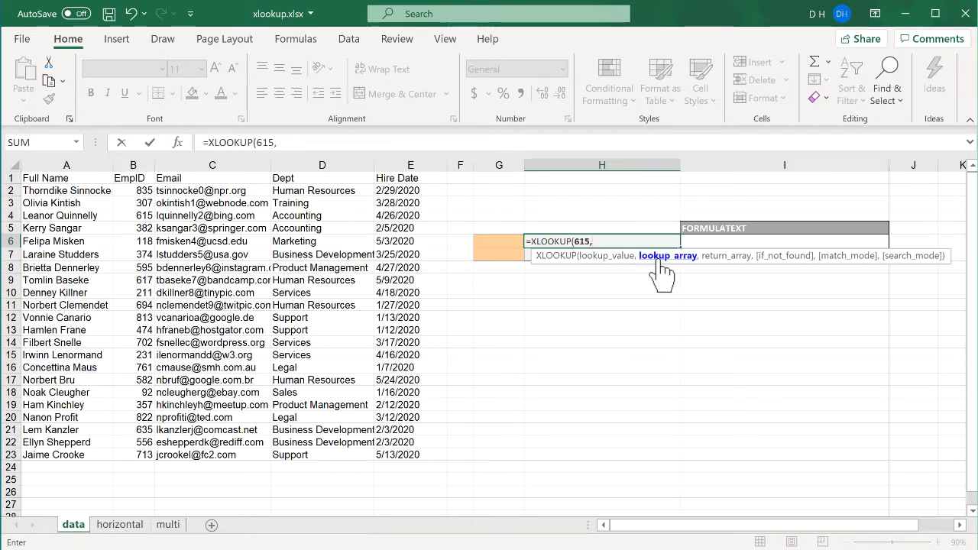
left_click(143, 190)
left_click_drag(143, 191, 143, 453)
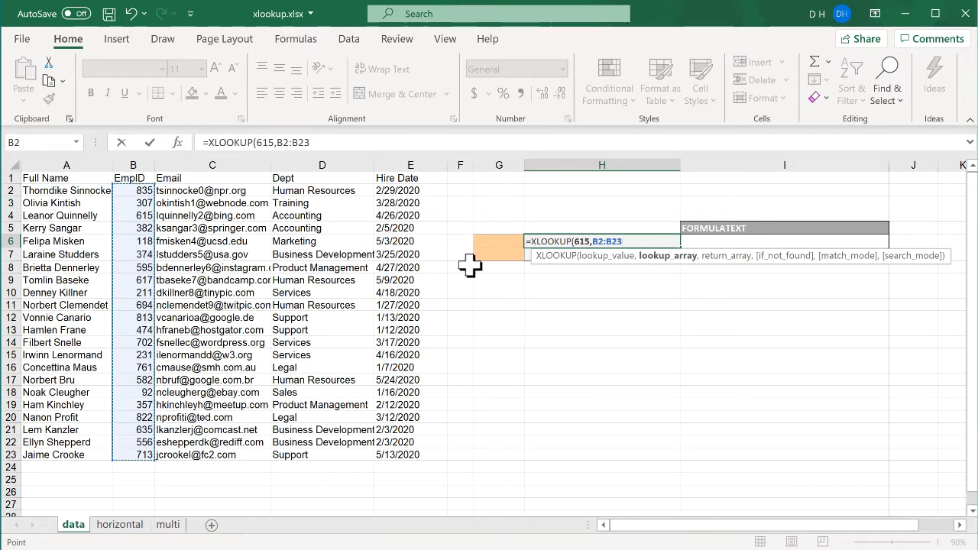
type(",")
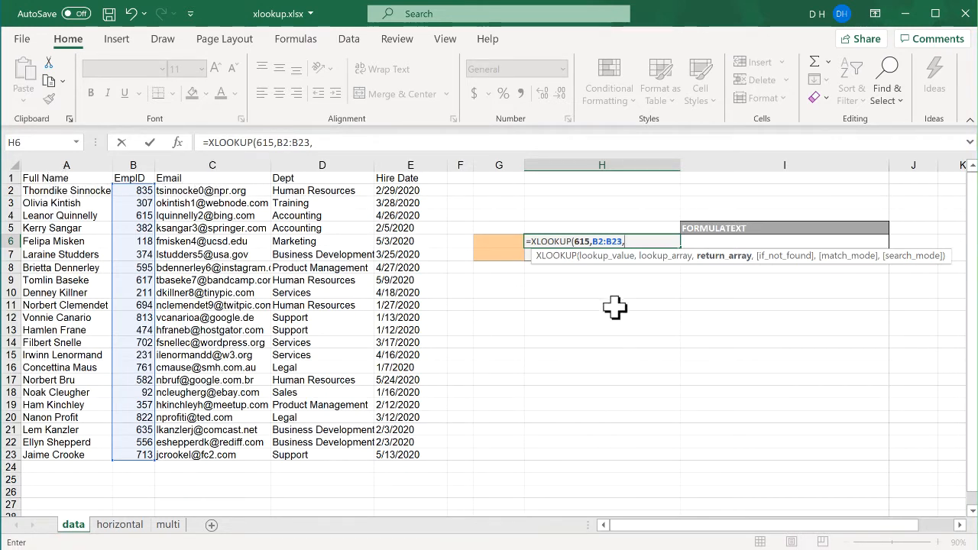
left_click_drag(256, 197, 229, 422)
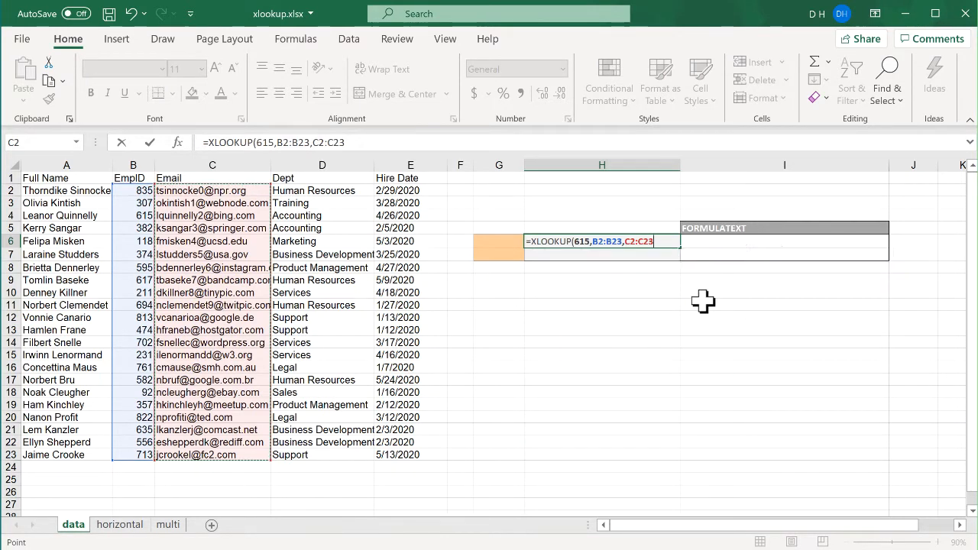
key("Return")
Step: Enter 615 as the lookup ID in G6
left_click(585, 241)
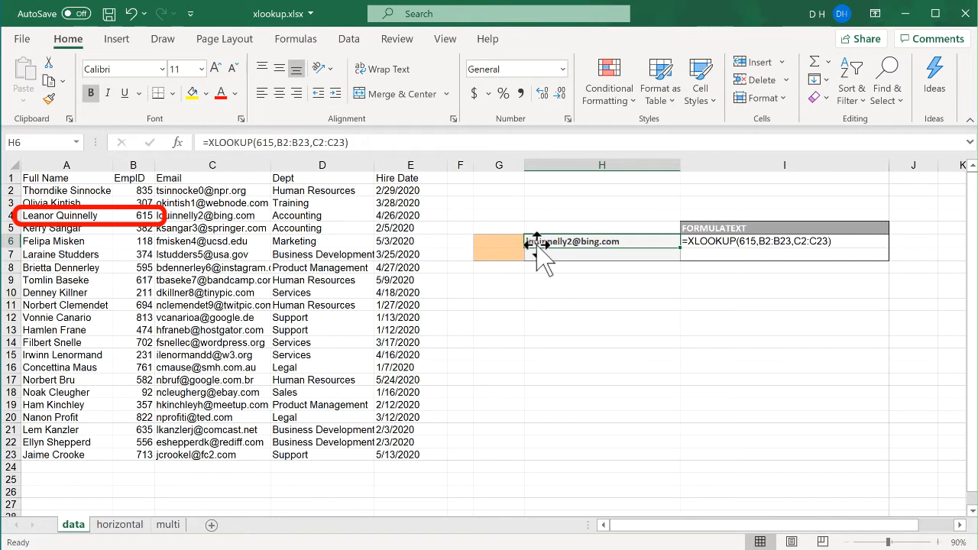
left_click(501, 242)
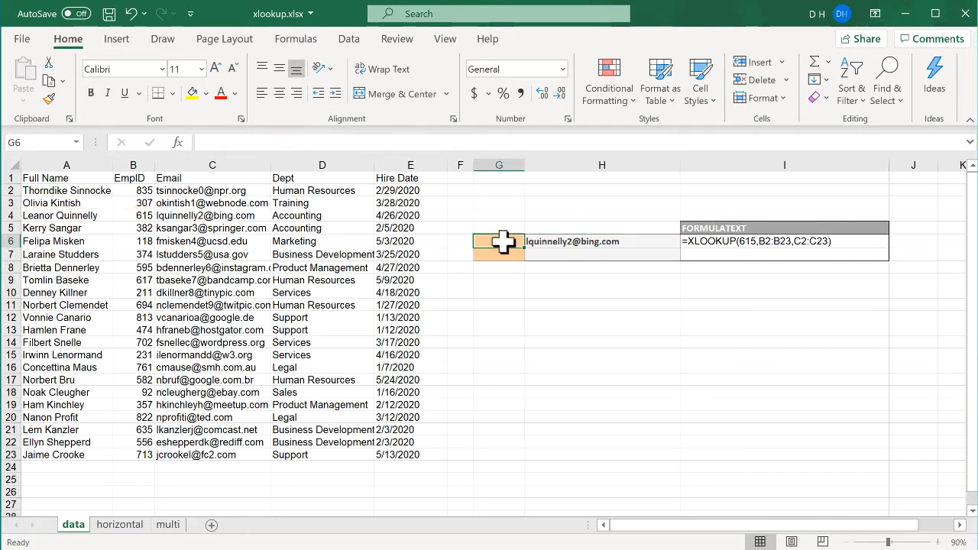
type("61")
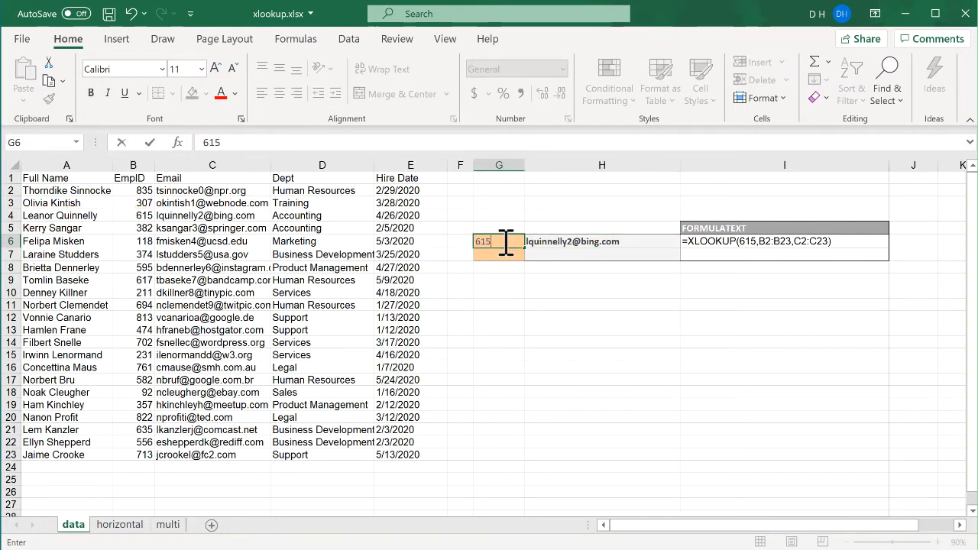
type("5")
key("Return")
Step: Edit H6's formula so the return range becomes the names in A2:A23
left_click(563, 244)
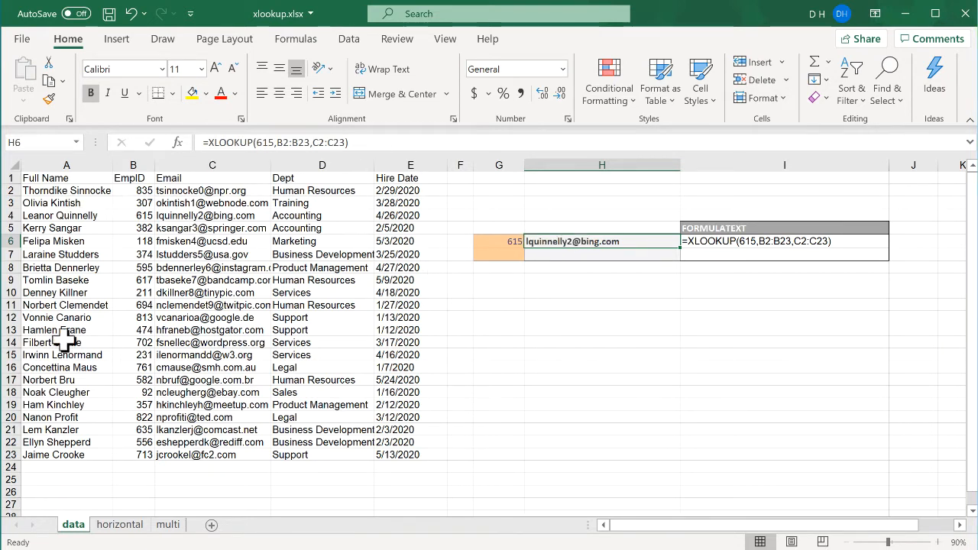
left_click(373, 142)
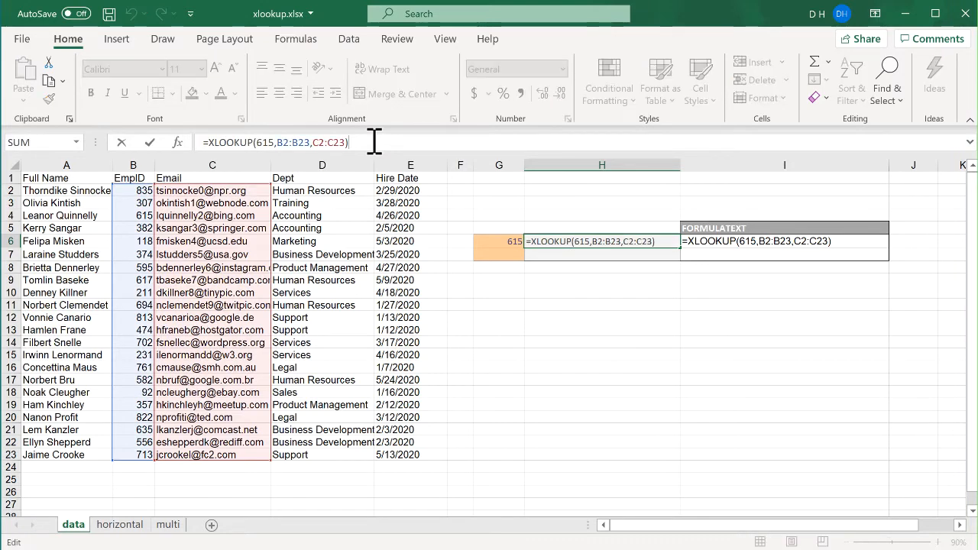
key("BackSpace")
key("BackSpace")
key("BackSpace")
key("BackSpace")
key("BackSpace")
key("BackSpace")
key("BackSpace")
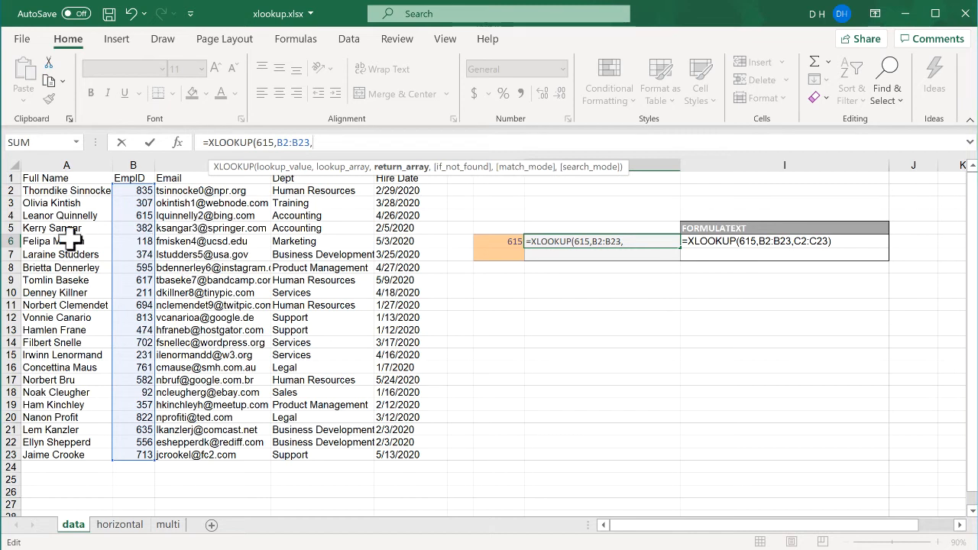
left_click_drag(63, 191, 40, 451)
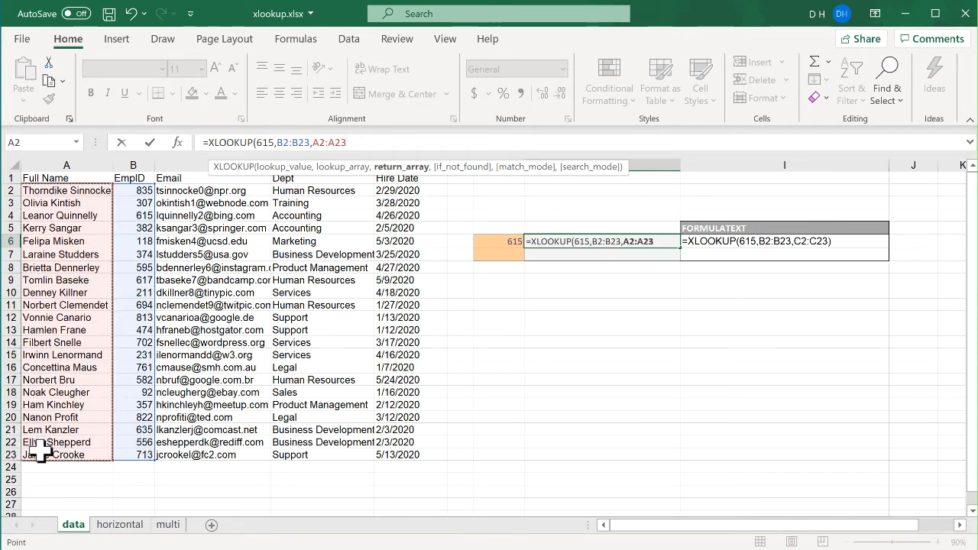
type(")")
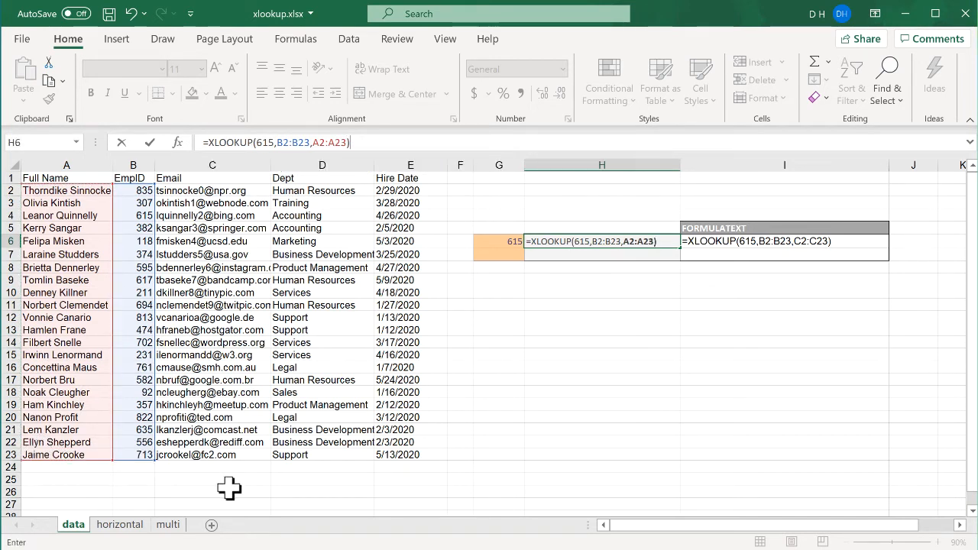
Step: Replace the hard-coded 615 lookup value with a reference to G6 and confirm the formula
left_click(589, 241)
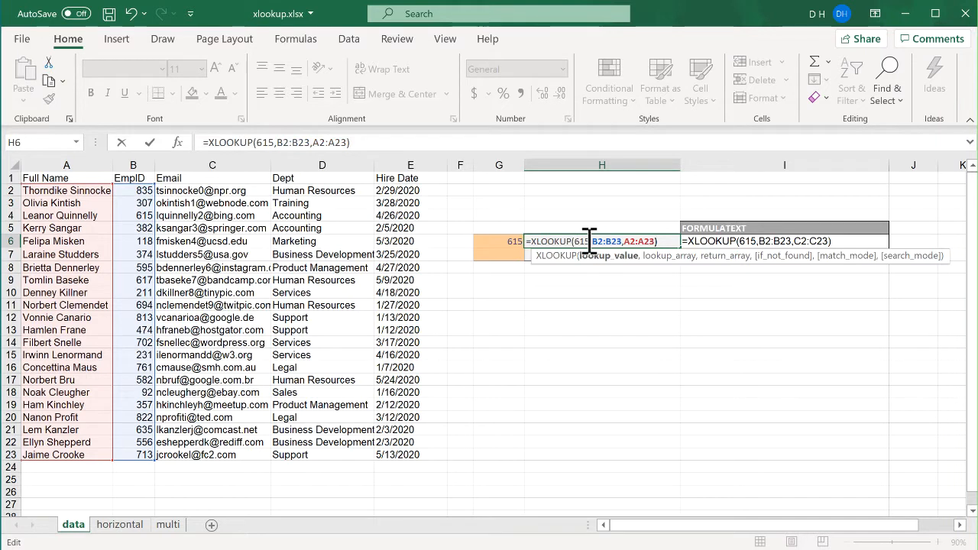
key("BackSpace")
key("BackSpace")
key("BackSpace")
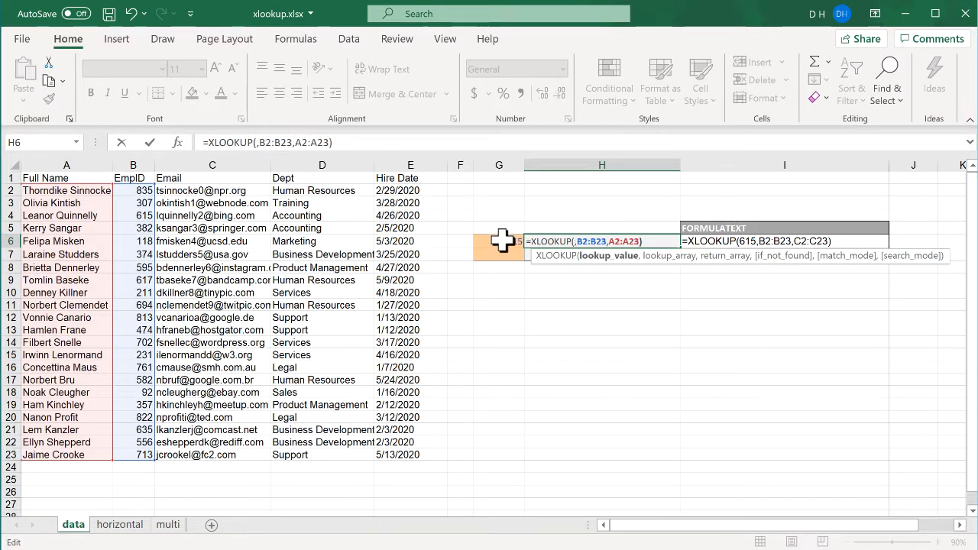
left_click(498, 241)
key("Return")
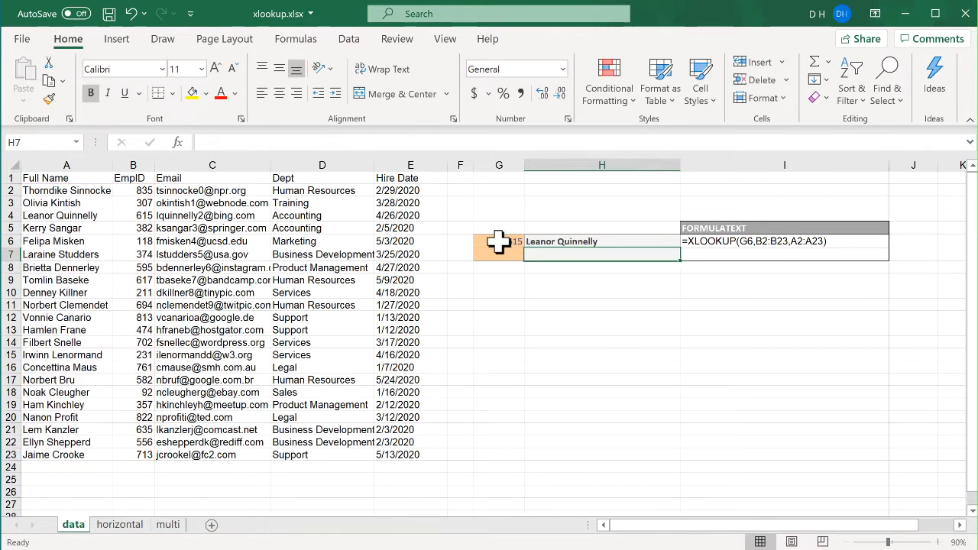
Step: Add "Not Found" as the if_not_found argument to H6's XLOOKUP formula
left_click(585, 241)
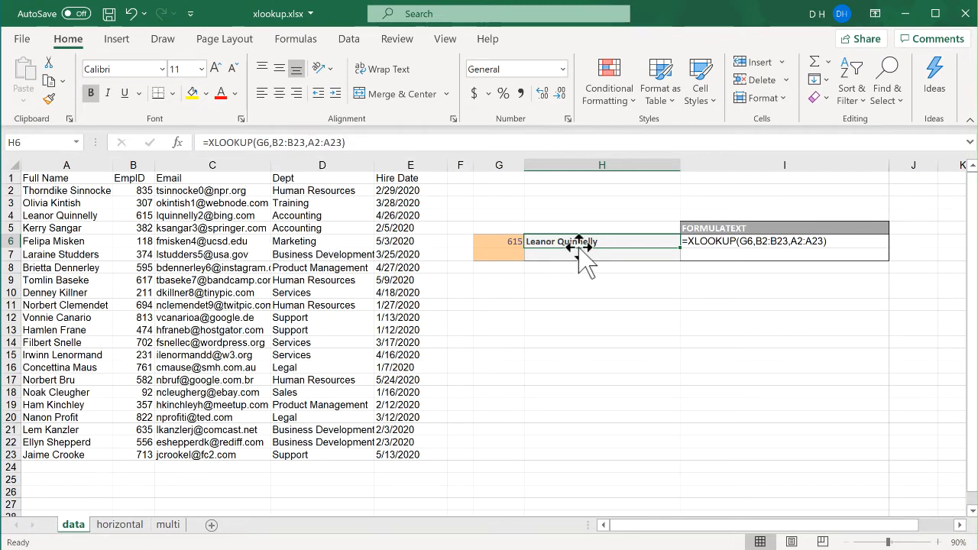
left_click(385, 142)
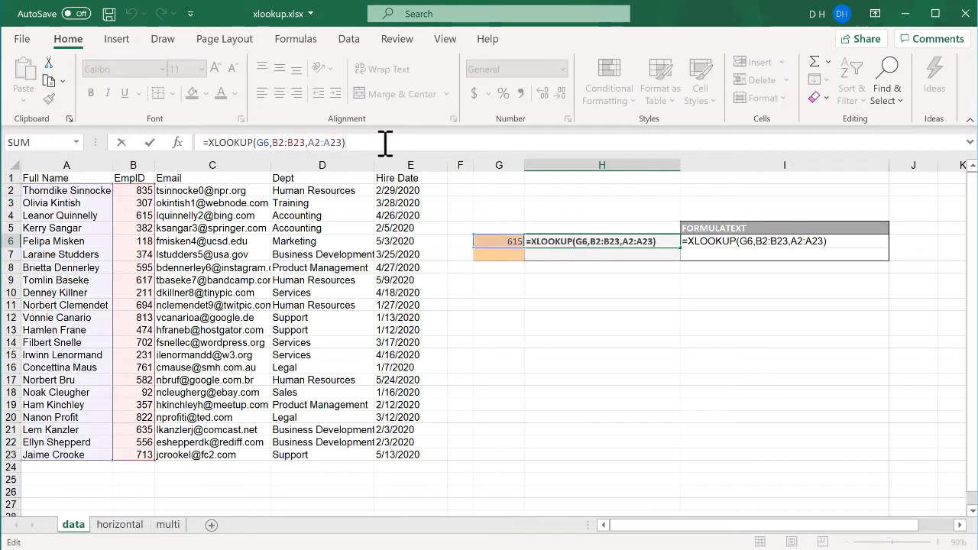
key("BackSpace")
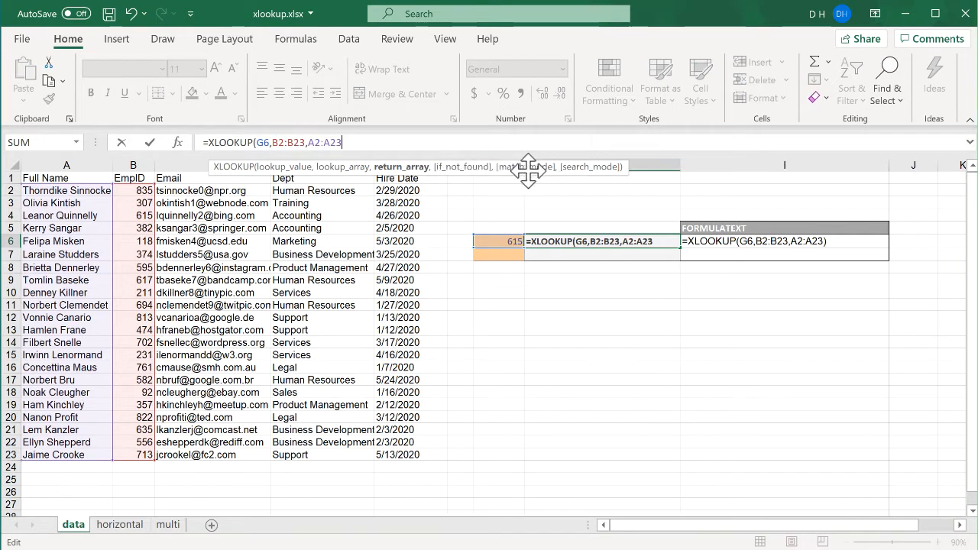
type(",\"Not ")
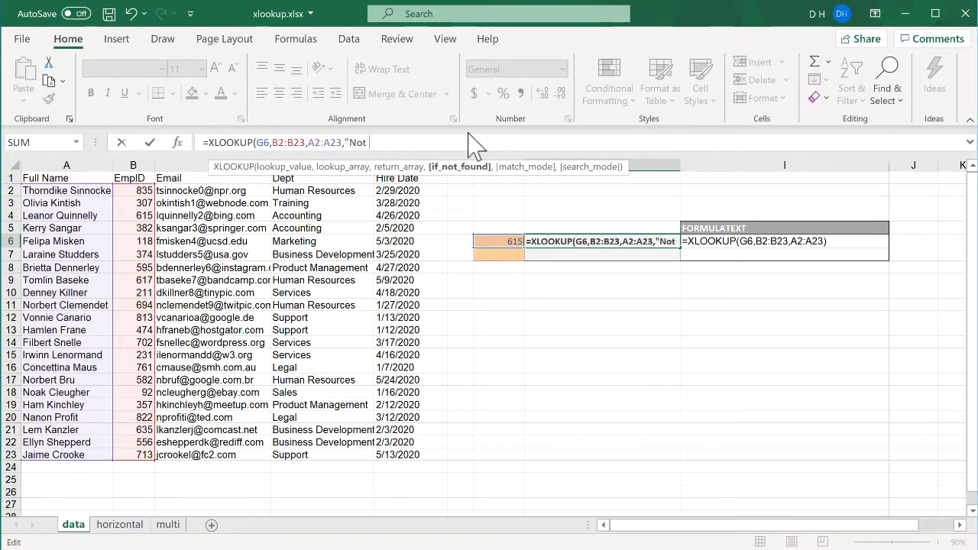
type("fo")
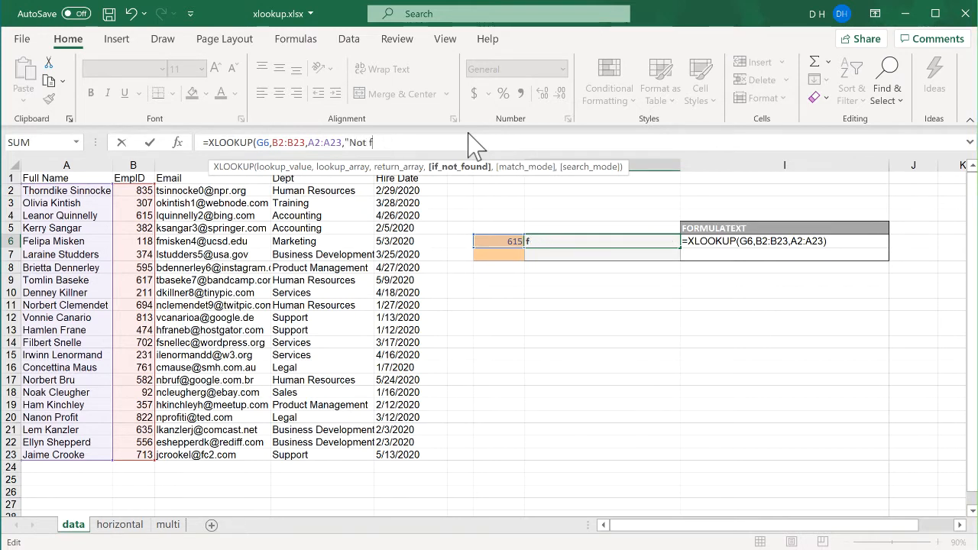
key("BackSpace")
type("Found")
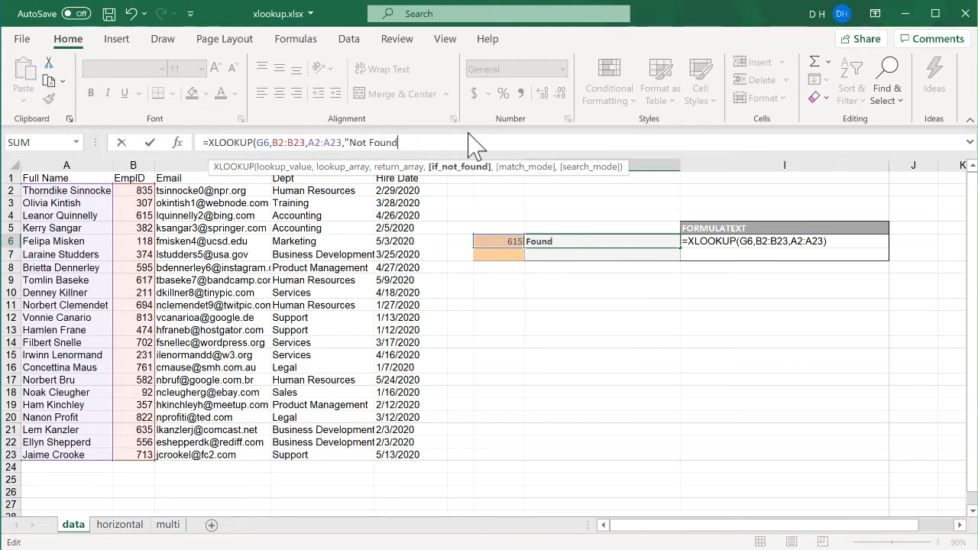
key("Return")
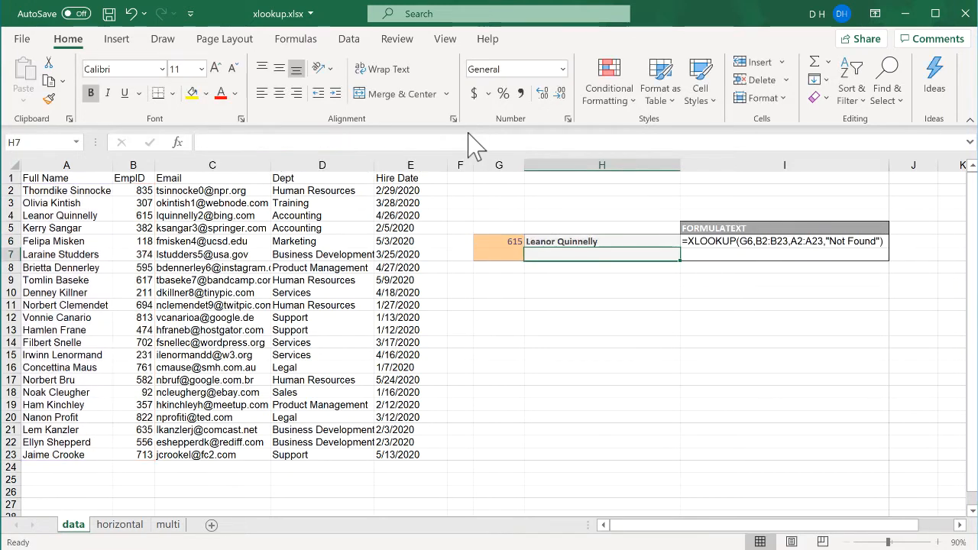
Step: Change the lookup ID in G6 to 616
left_click(495, 242)
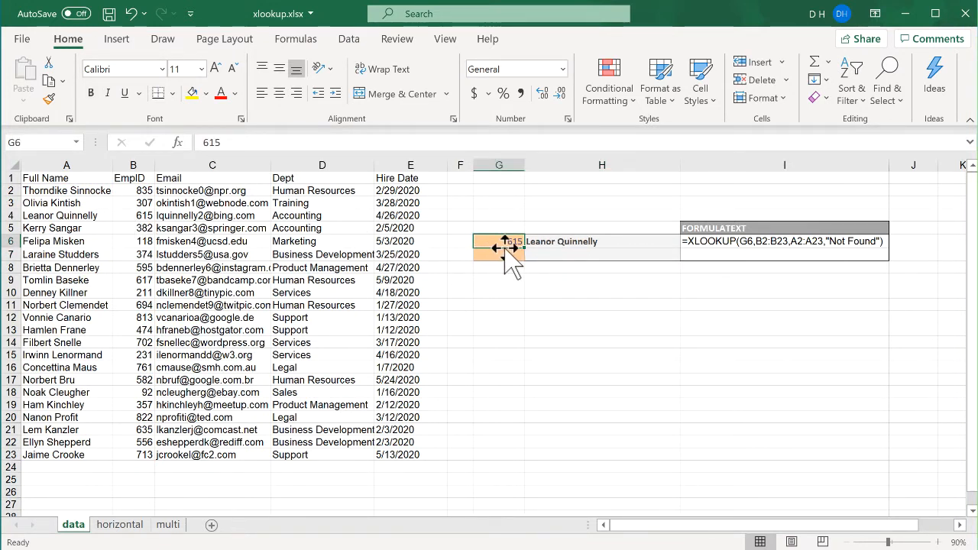
type("6")
key("Return")
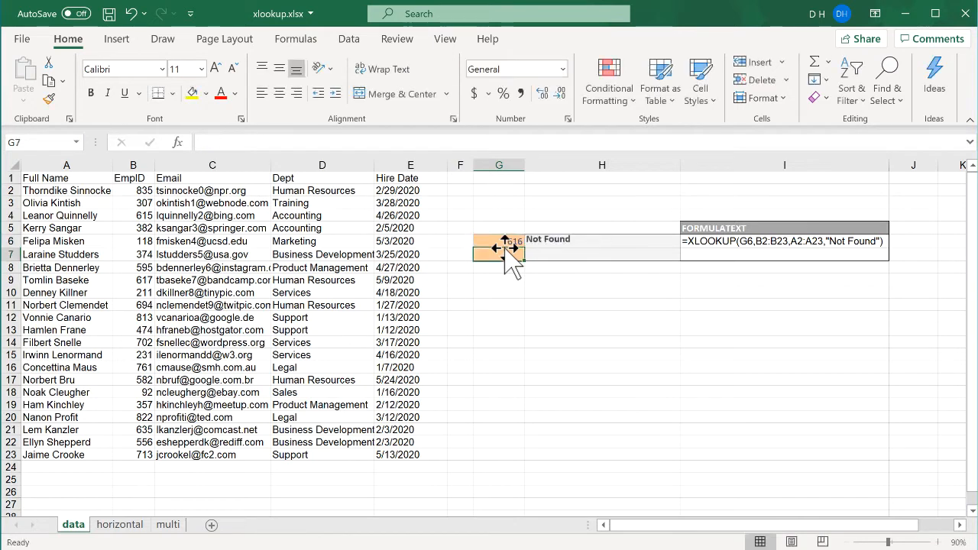
Step: Remove the "Not Found" argument from H6's formula
left_click(562, 242)
left_click(425, 142)
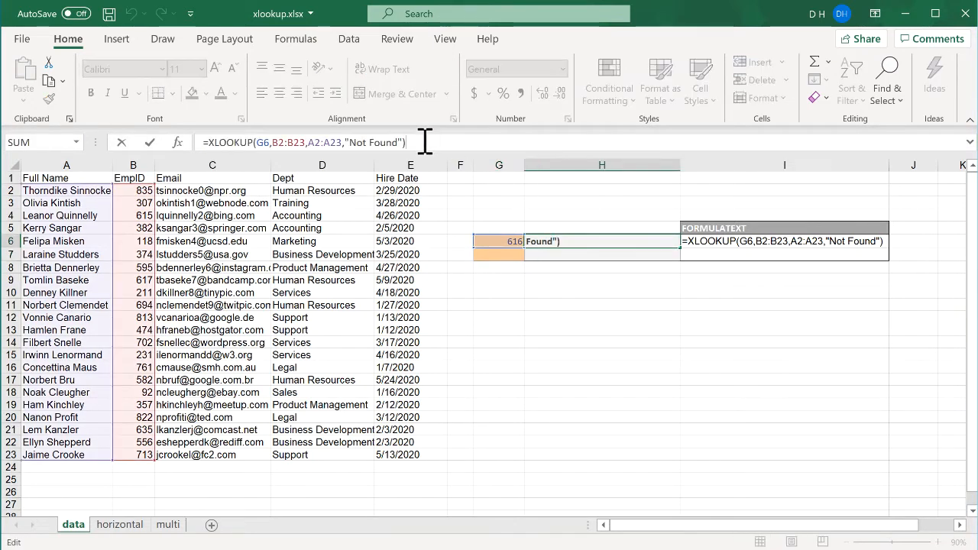
key("BackSpace")
key("BackSpace")
key("BackSpace")
key("BackSpace")
key("BackSpace")
key("BackSpace")
key("BackSpace")
key("BackSpace")
key("BackSpace")
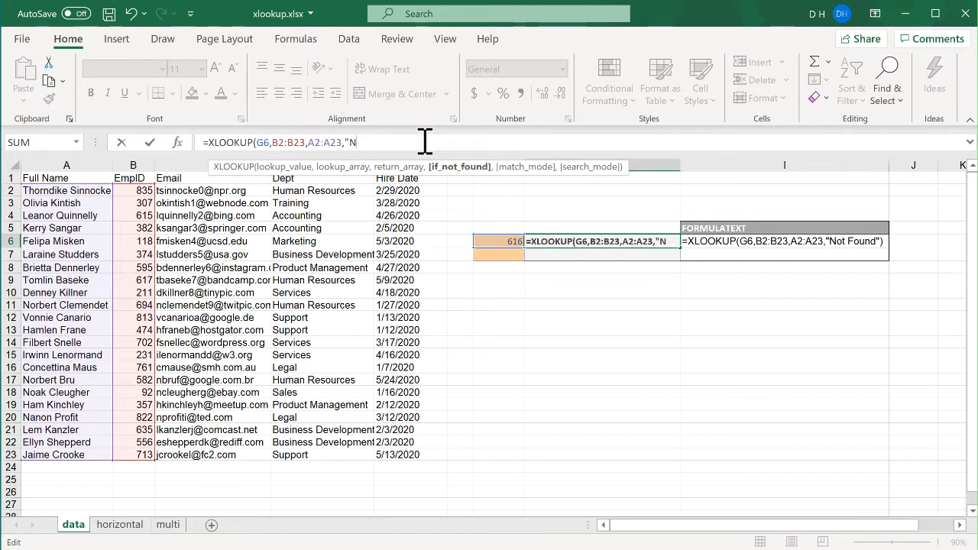
key("Return")
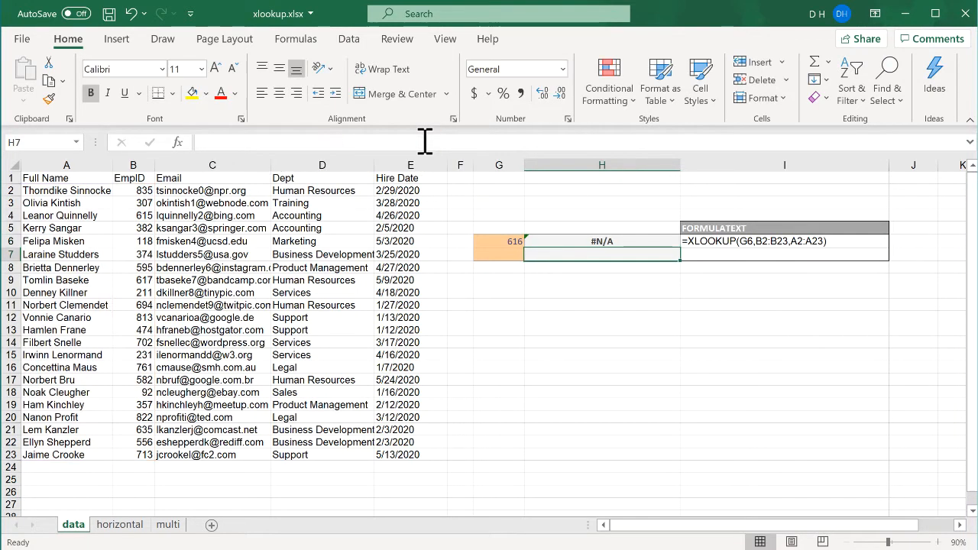
Step: Undo the removal of the "Not Found" argument in H6
left_click(611, 241)
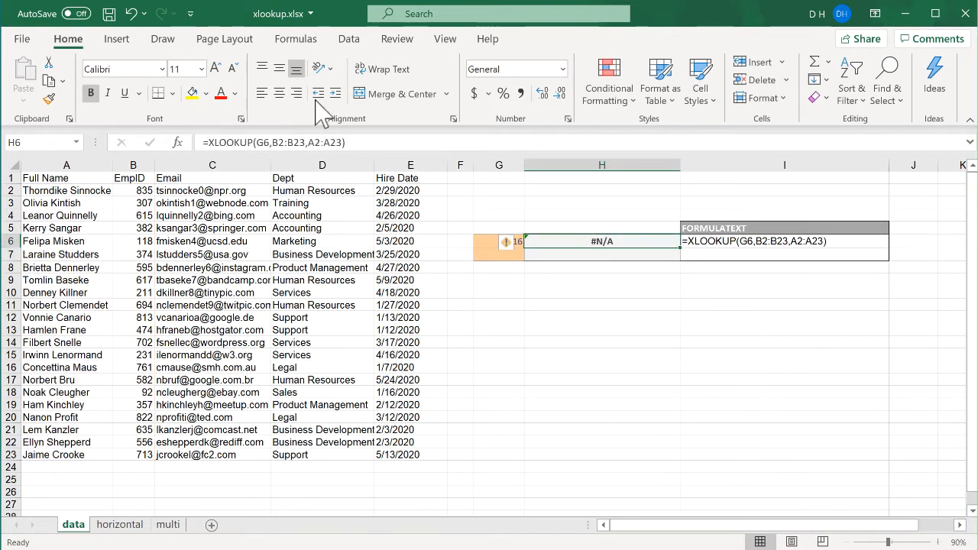
key("ctrl+z")
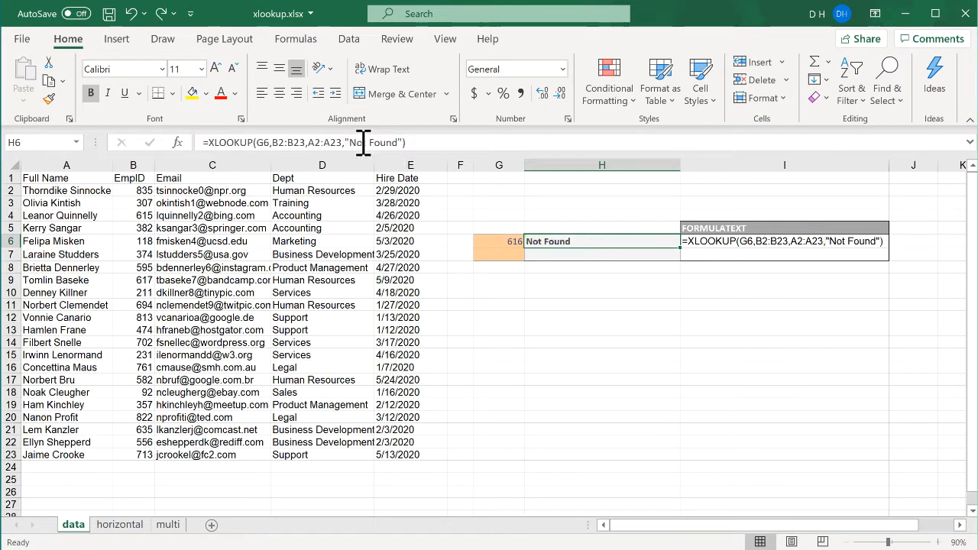
Step: Add -1 as the match_mode argument to H6's XLOOKUP formula
left_click(508, 305)
left_click(573, 243)
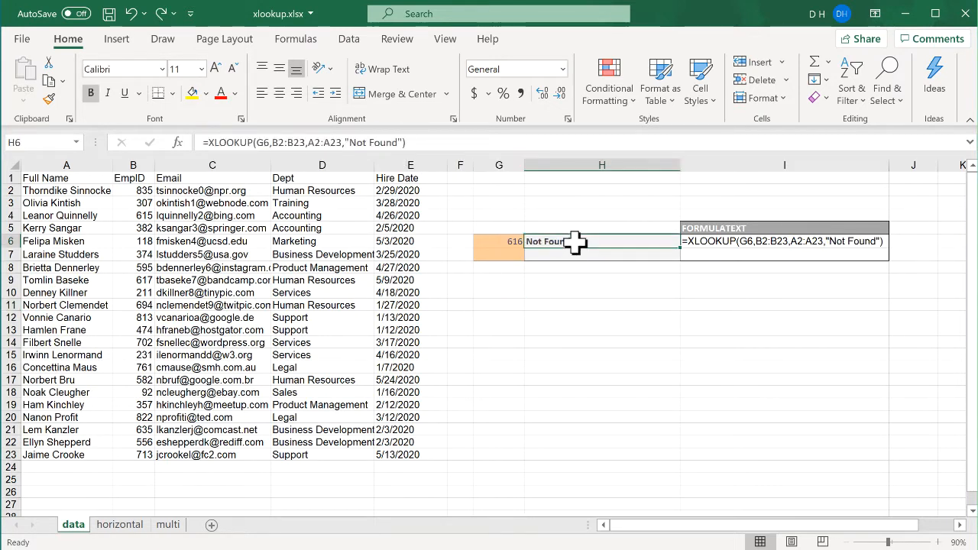
left_click(441, 145)
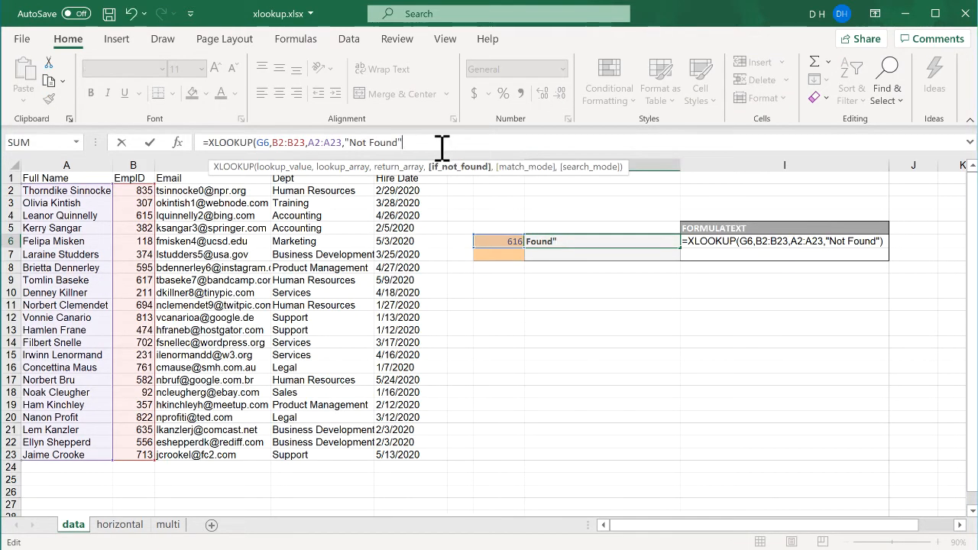
type(",")
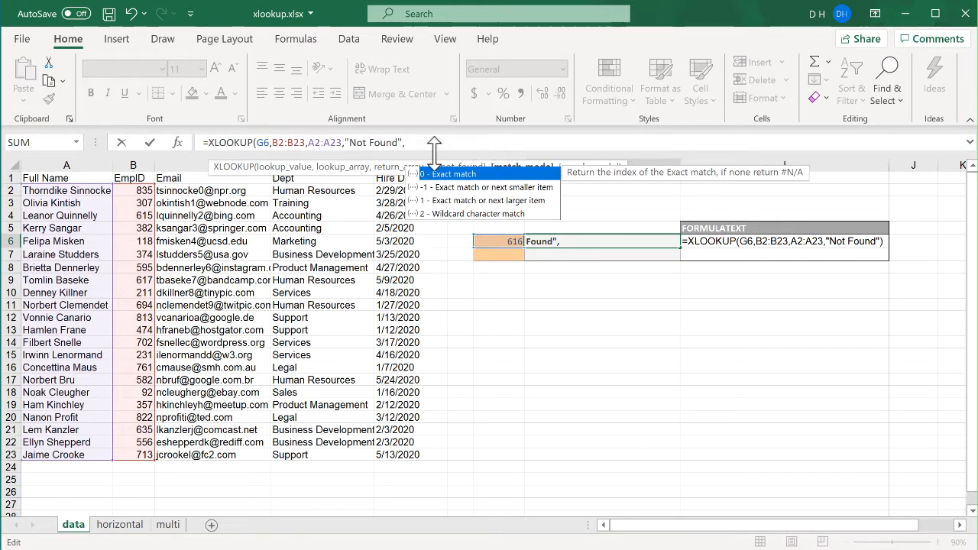
type("-1")
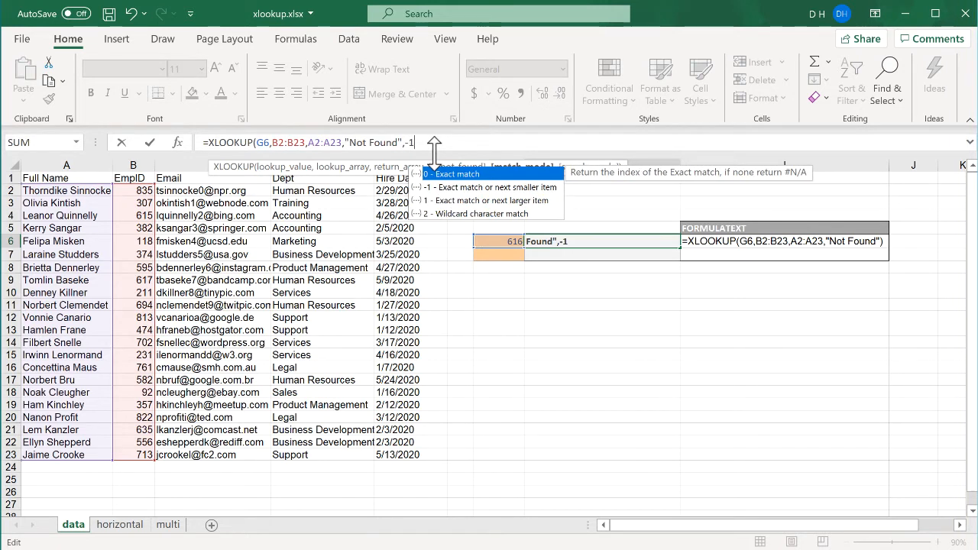
key("Return")
Step: Change the lookup ID in G6 to 617
left_click(498, 242)
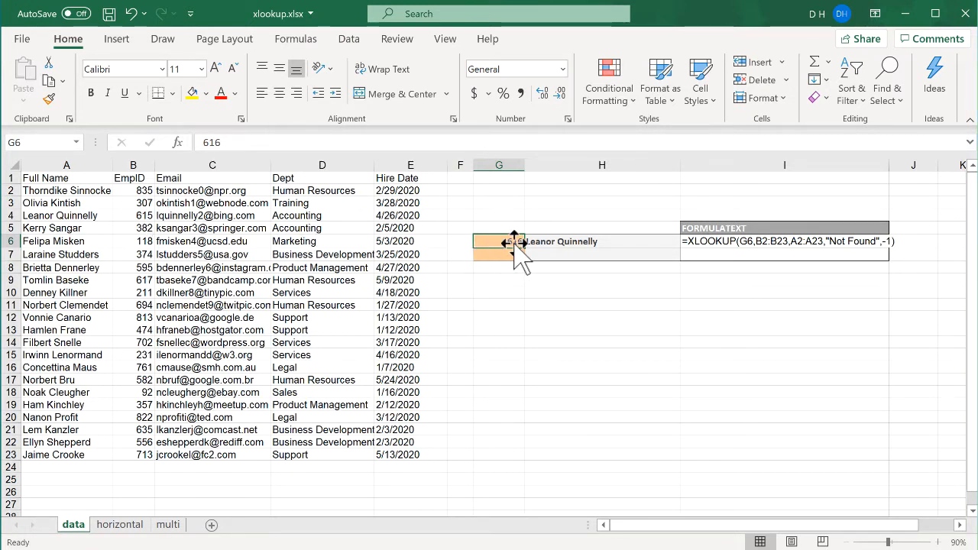
type("67")
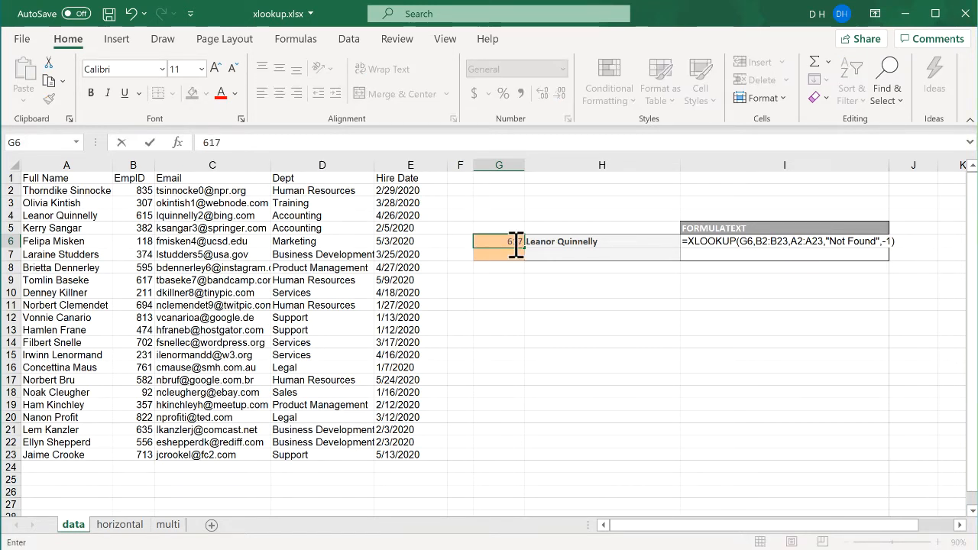
key("Return")
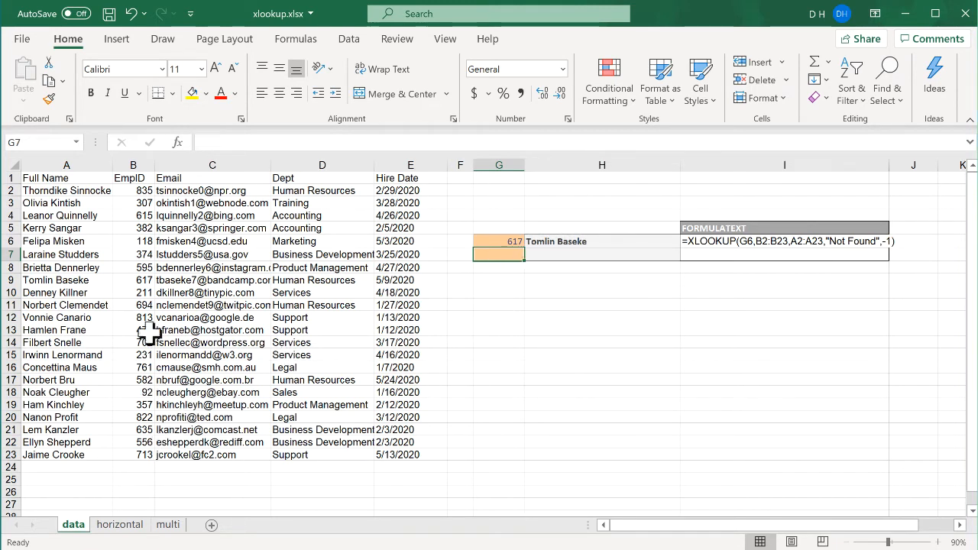
Step: Change the lookup ID in G6 to 618
left_click(502, 242)
type("618")
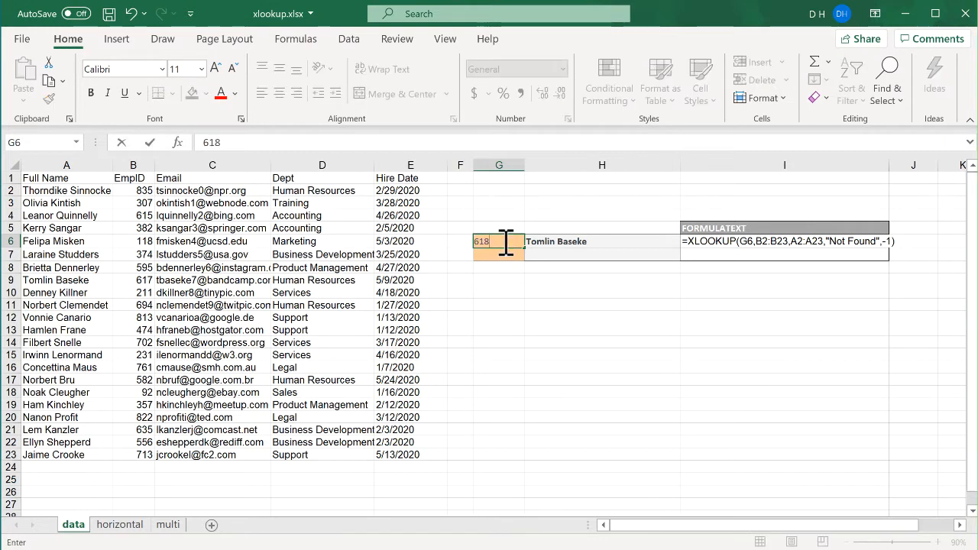
key("Return")
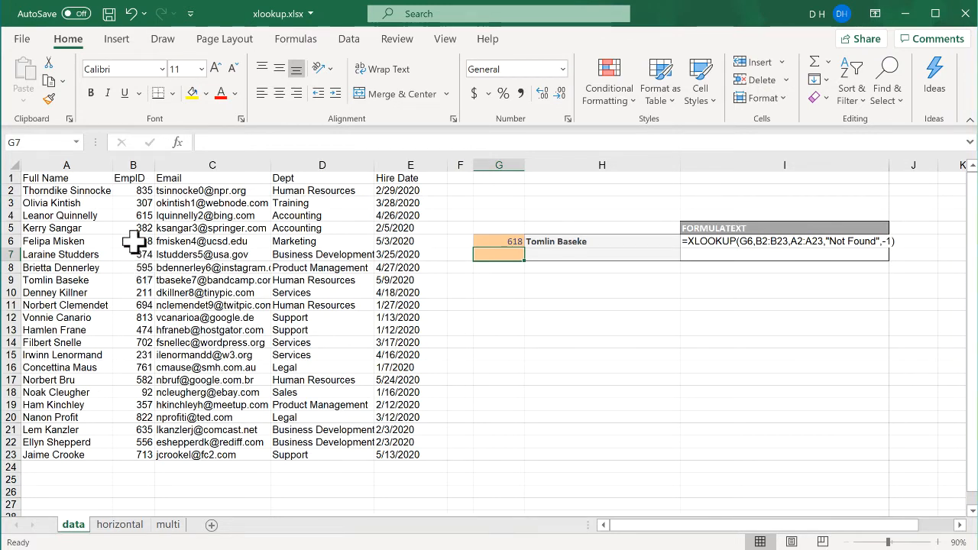
Step: Rewrite H6's formula as =XLOOKUP(G6,D2:D23,A2:A23) to look up a department and return the full name
left_click(502, 243)
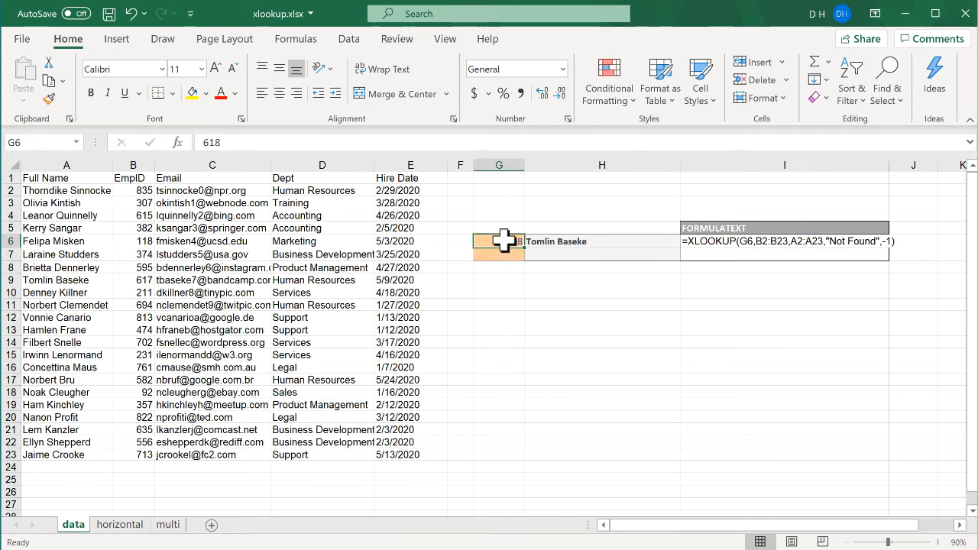
left_click(557, 243)
left_click(443, 142)
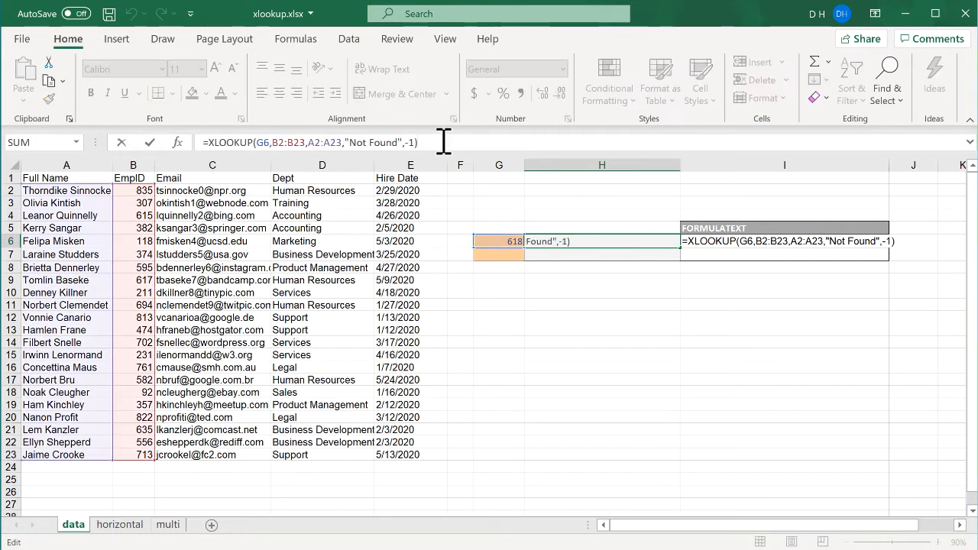
key("BackSpace")
key("BackSpace")
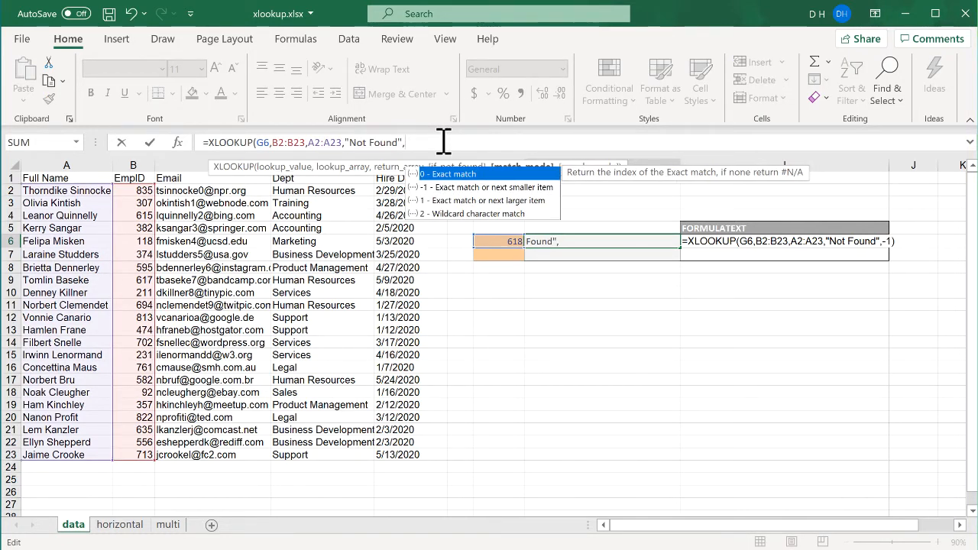
type(",")
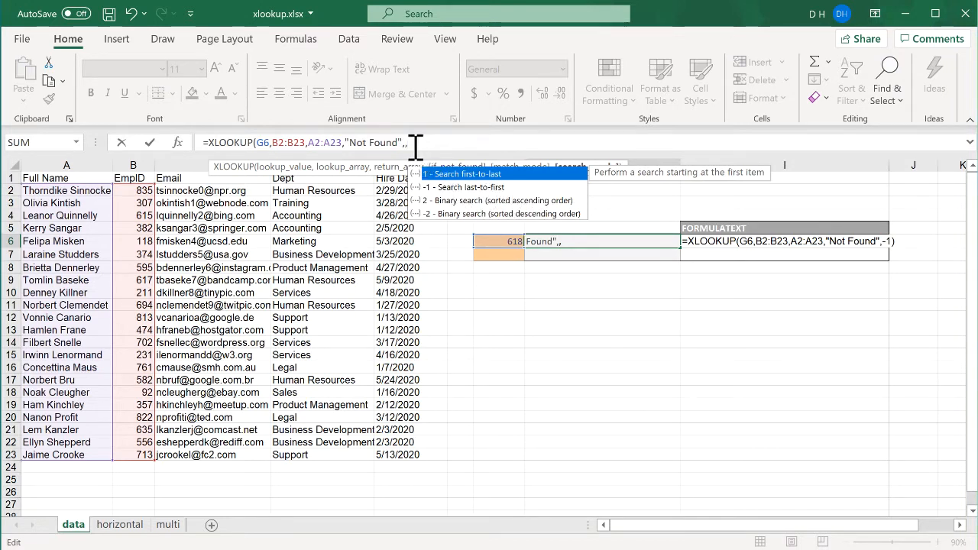
key("BackSpace")
key("BackSpace")
key("BackSpace")
key("BackSpace")
key("BackSpace")
key("BackSpace")
key("BackSpace")
key("BackSpace")
key("BackSpace")
key("BackSpace")
key("BackSpace")
key("BackSpace")
key("BackSpace")
key("BackSpace")
key("BackSpace")
key("BackSpace")
key("BackSpace")
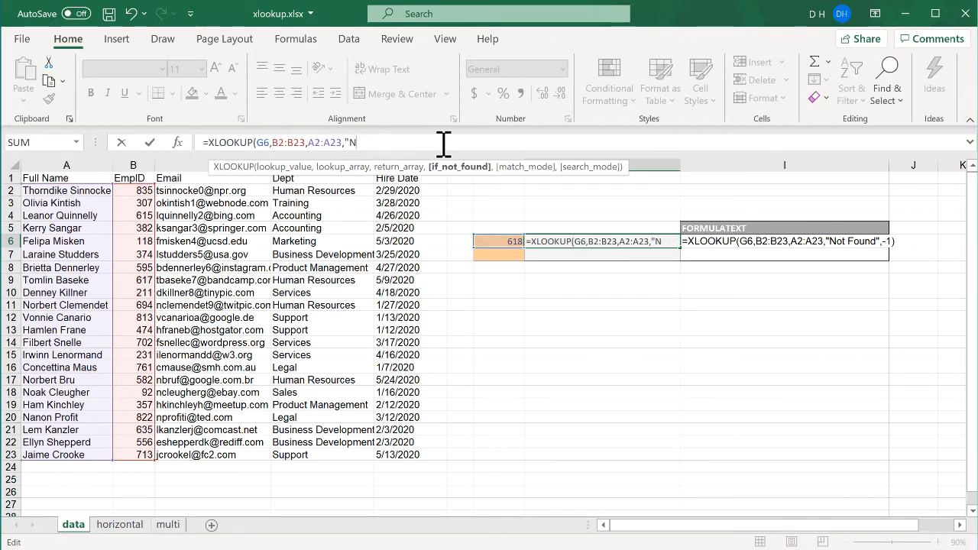
key("BackSpace")
key("BackSpace")
key("BackSpace")
key("BackSpace")
key("BackSpace")
key("BackSpace")
key("BackSpace")
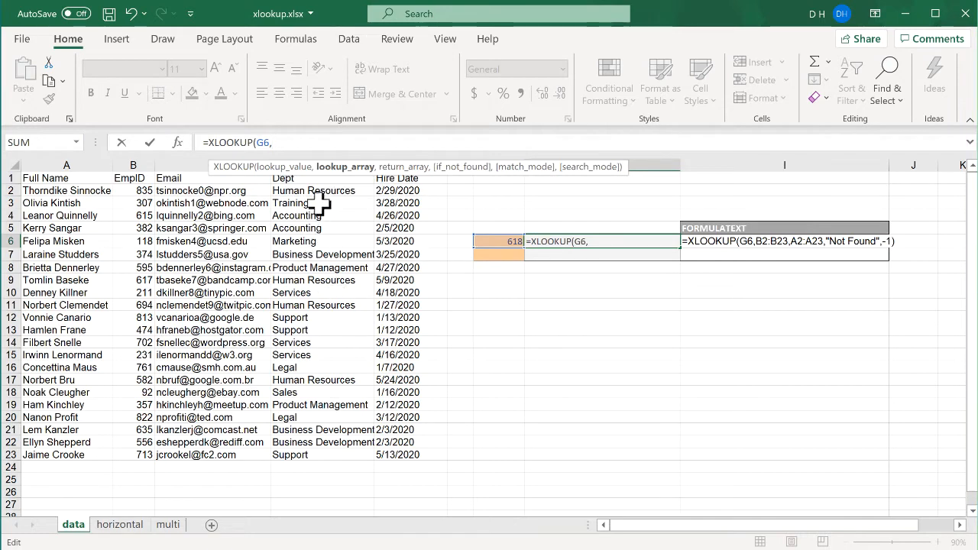
left_click_drag(245, 168, 501, 364)
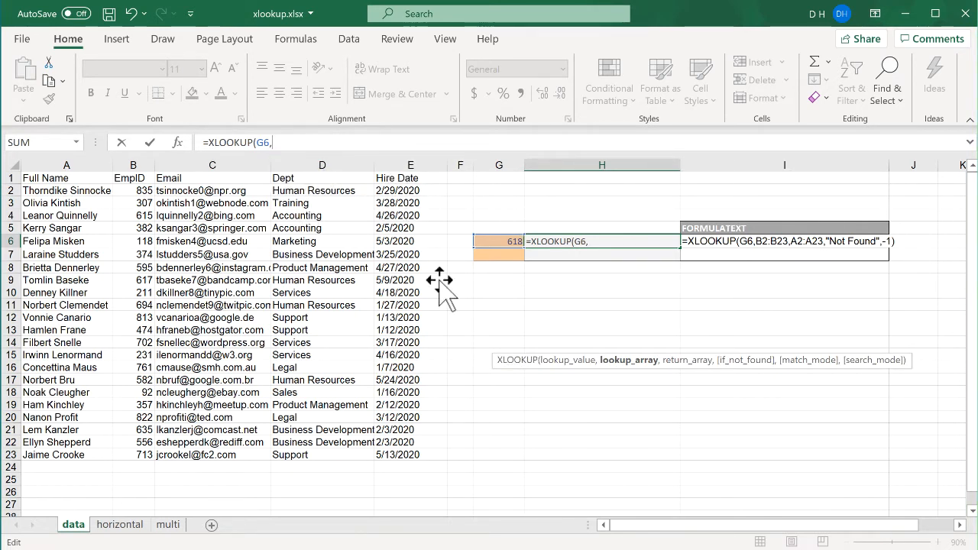
left_click_drag(326, 188, 318, 457)
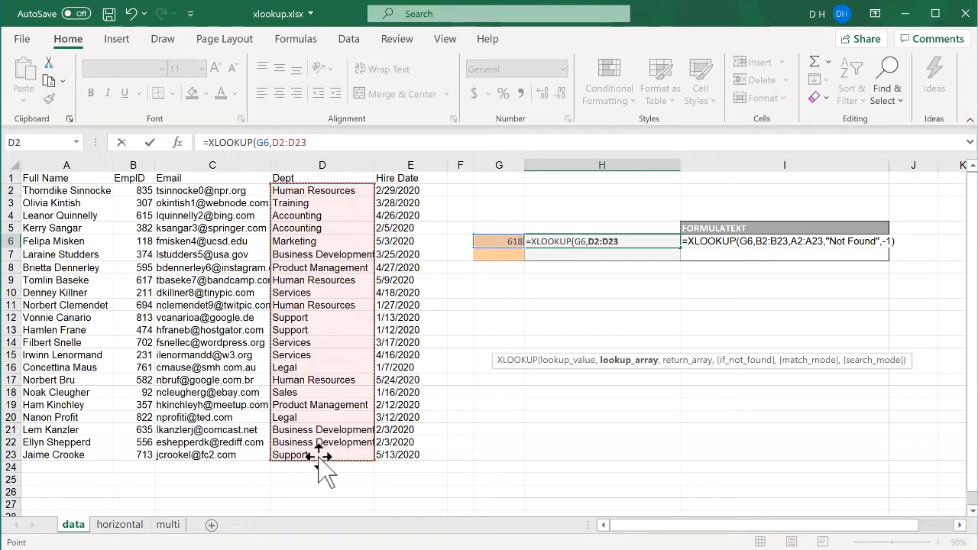
type(",")
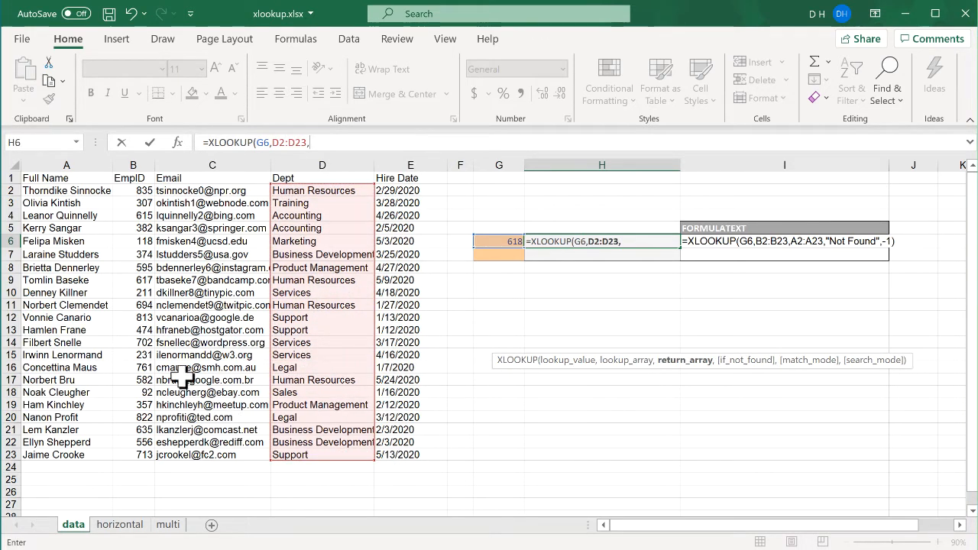
left_click_drag(87, 191, 58, 454)
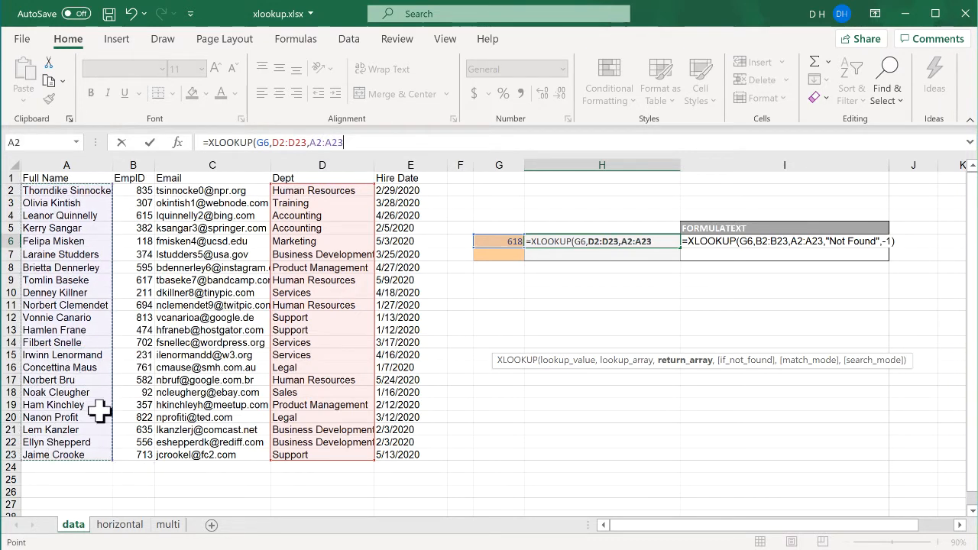
key("Return")
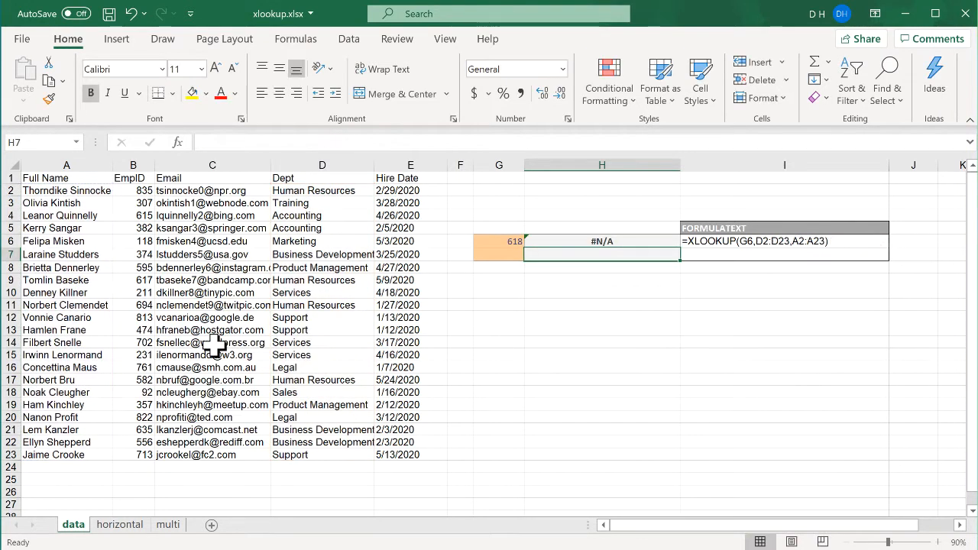
Step: Enter Legal as the lookup value in G6
left_click(498, 241)
type("Legal")
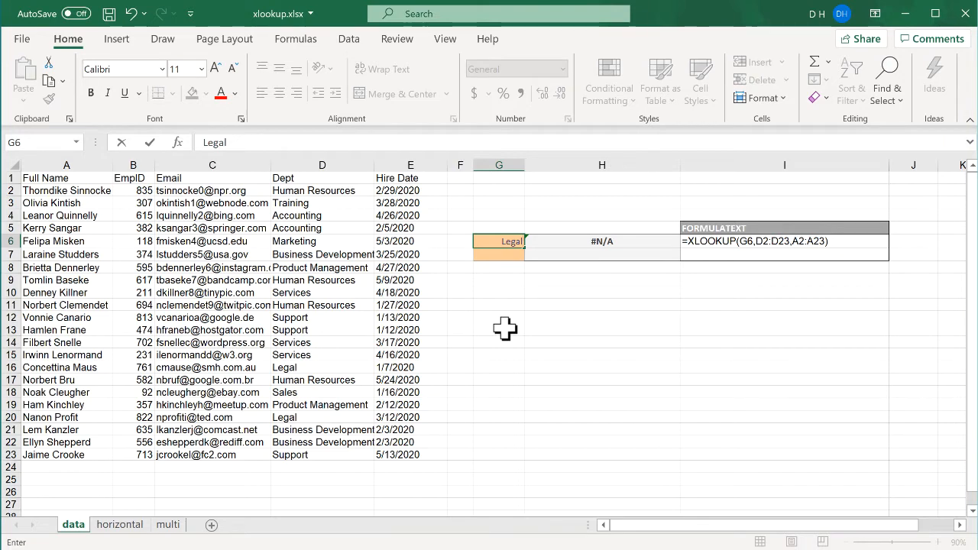
key("Return")
Step: Add empty placeholder arguments after A2:A23 in H6's formula
left_click(585, 243)
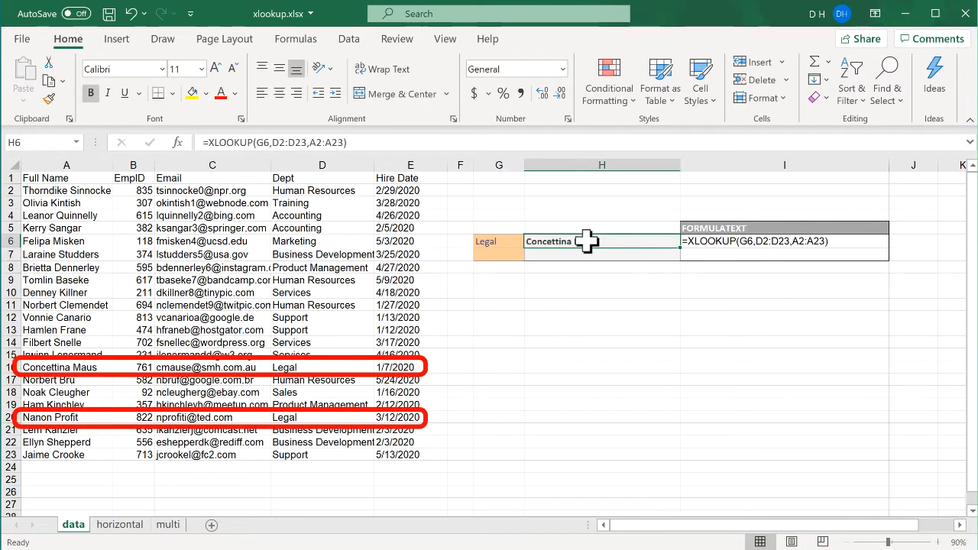
left_click(378, 142)
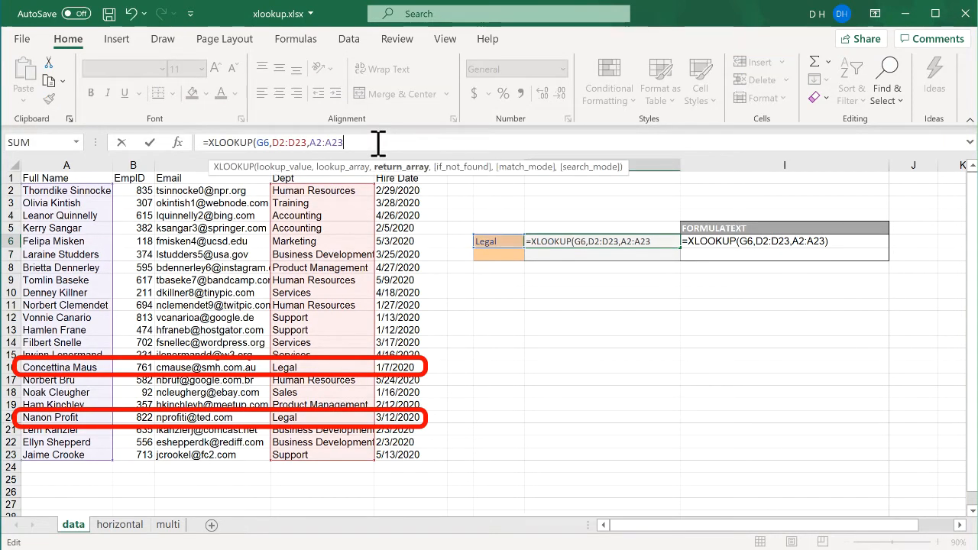
type(",")
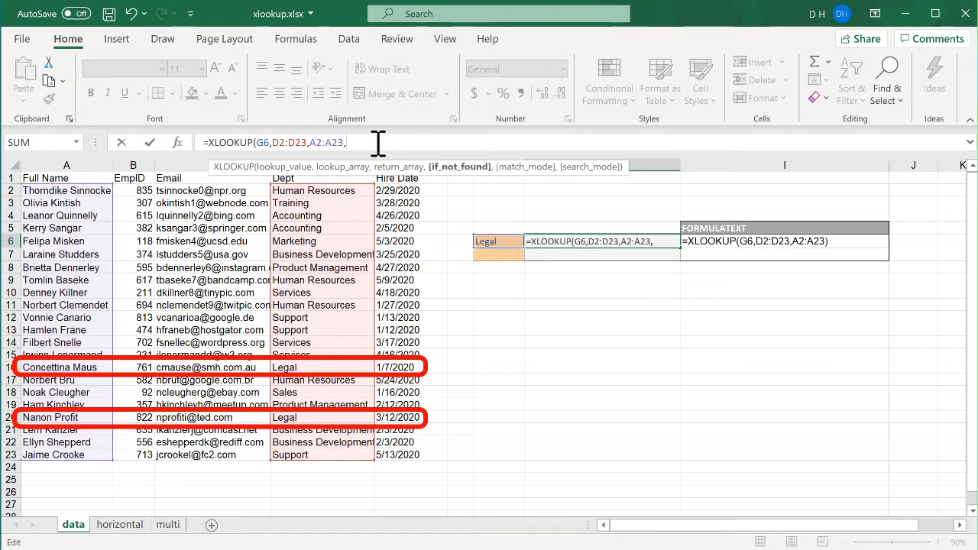
key("BackSpace")
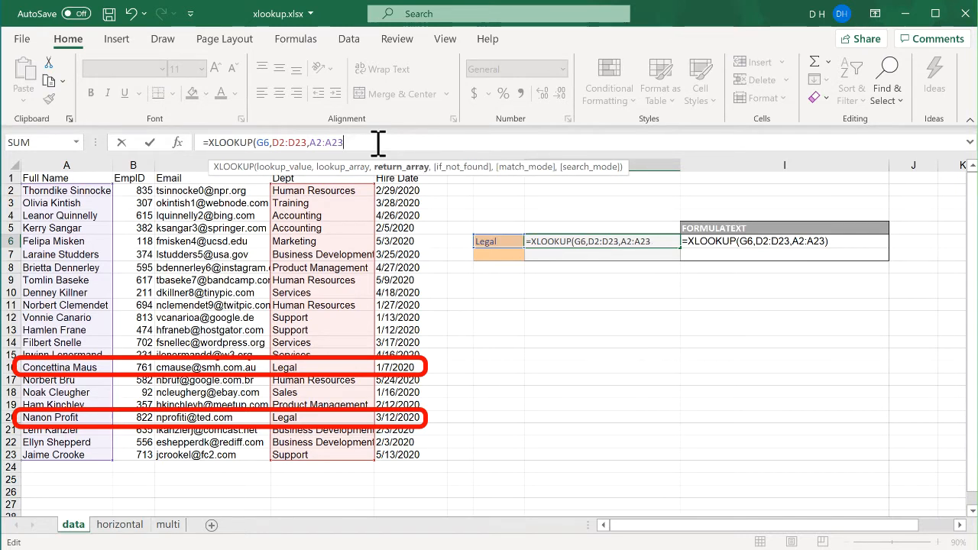
type(",,")
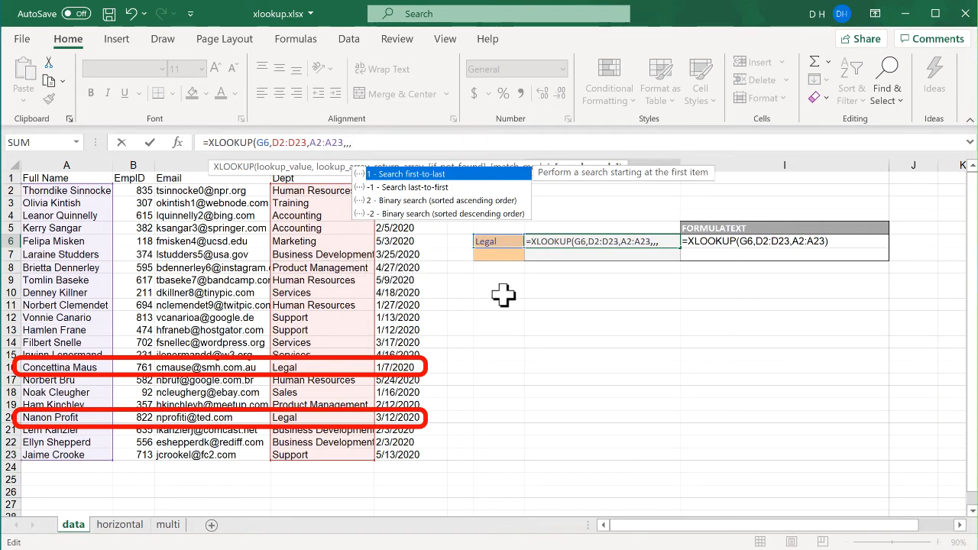
key("Return")
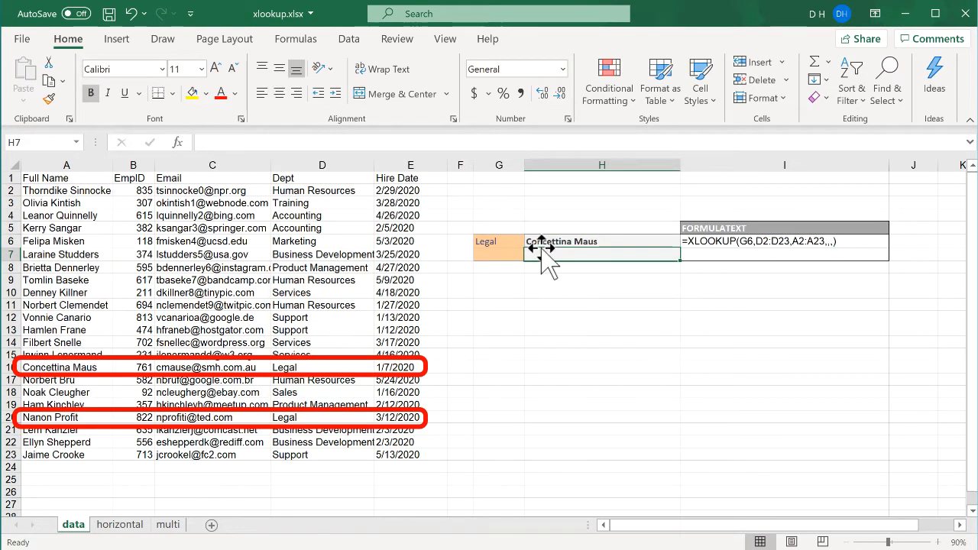
Step: Set the search_mode argument of H6's formula to -1 to search last-to-first
left_click(502, 244)
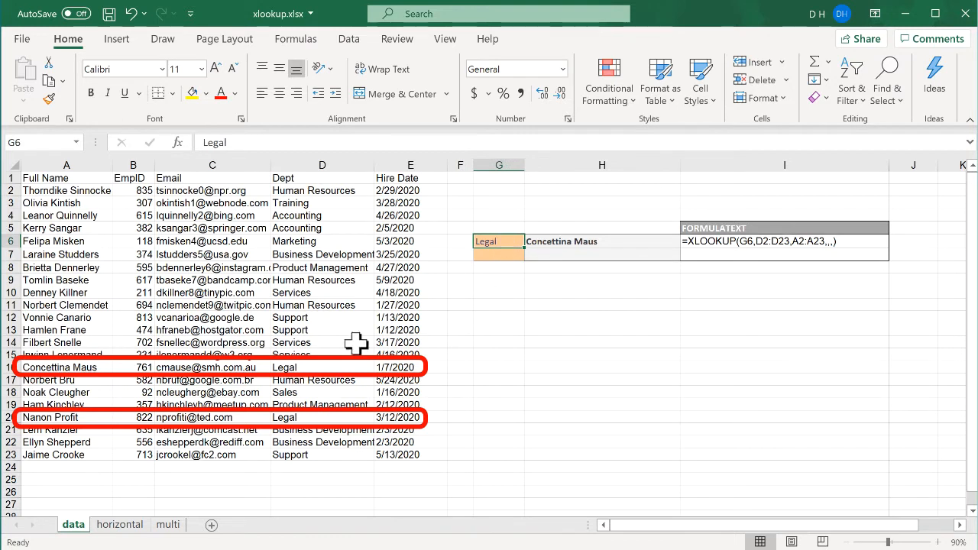
left_click(309, 417)
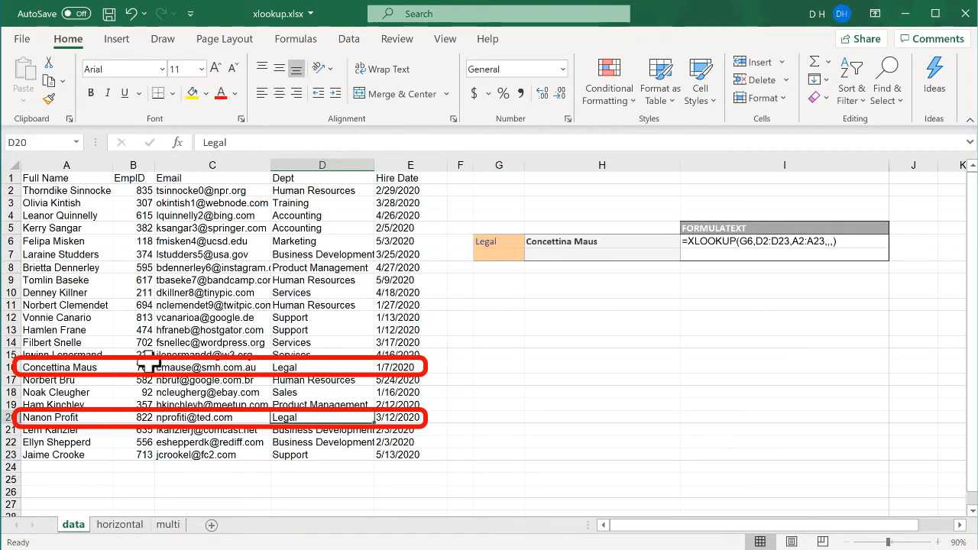
left_click(86, 369)
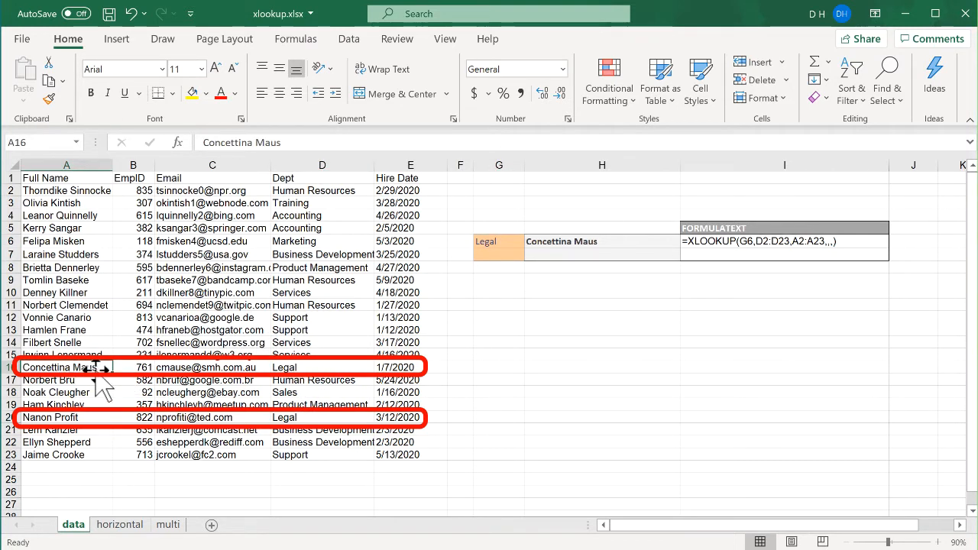
left_click(556, 241)
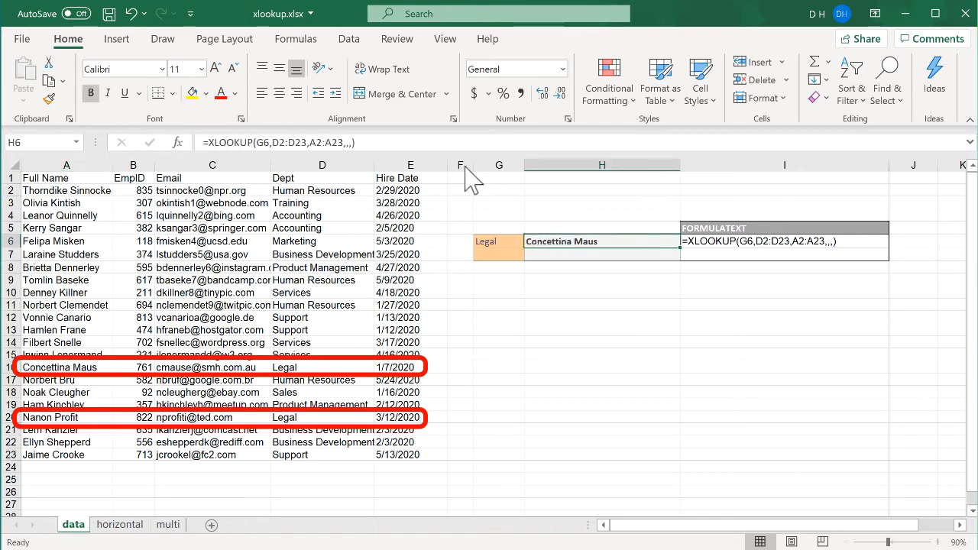
left_click(366, 145)
type("-1")
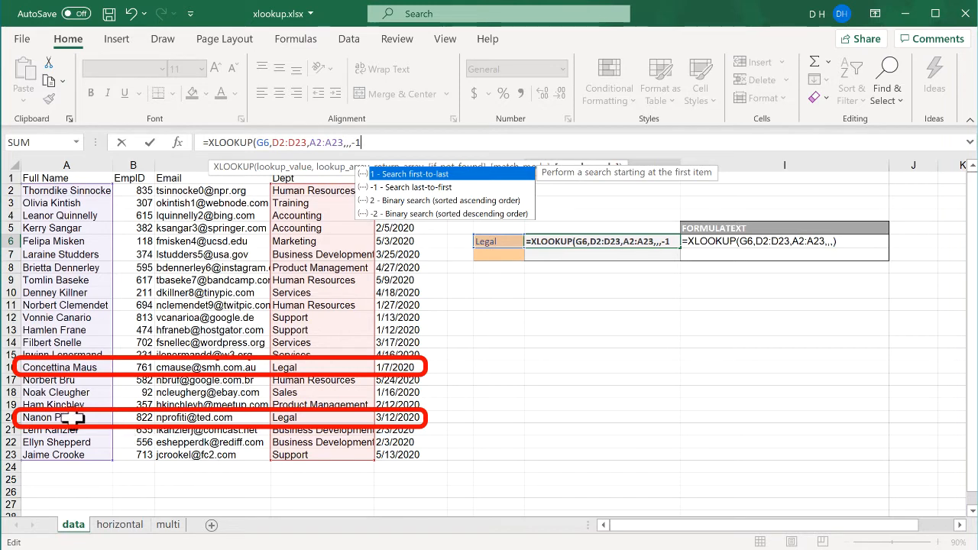
key("ctrl+Return")
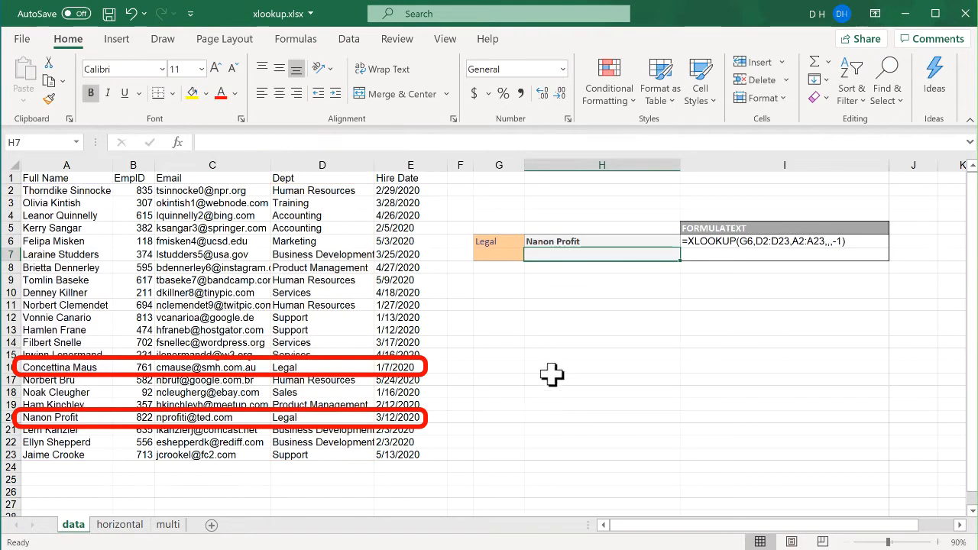
Step: Re-enter -1 as the search_mode argument of H6's formula to show the available search modes
left_click(376, 143)
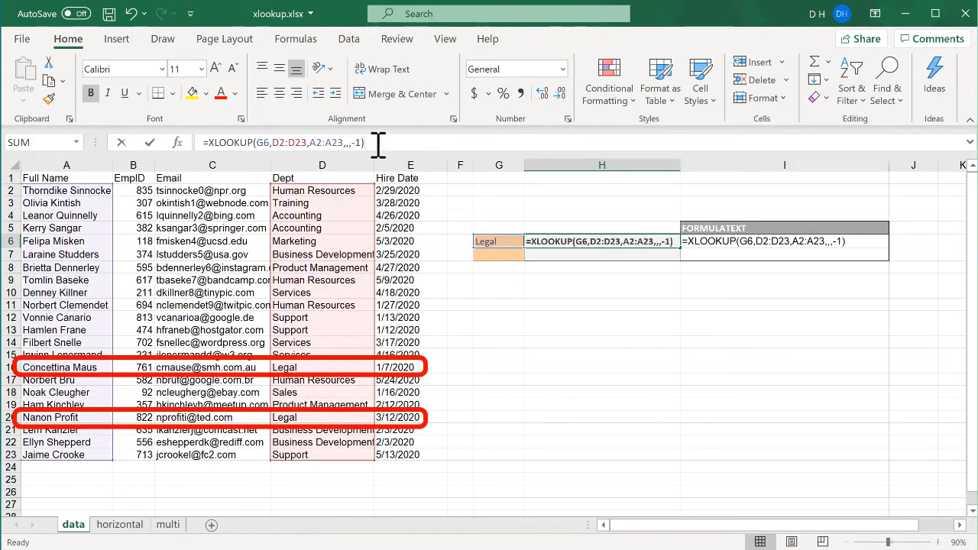
key("BackSpace")
key("BackSpace")
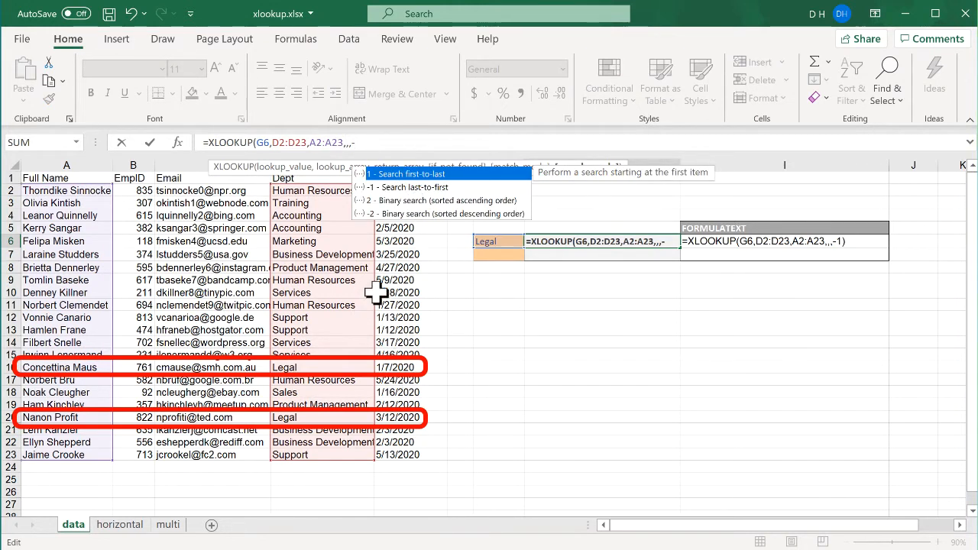
type("1")
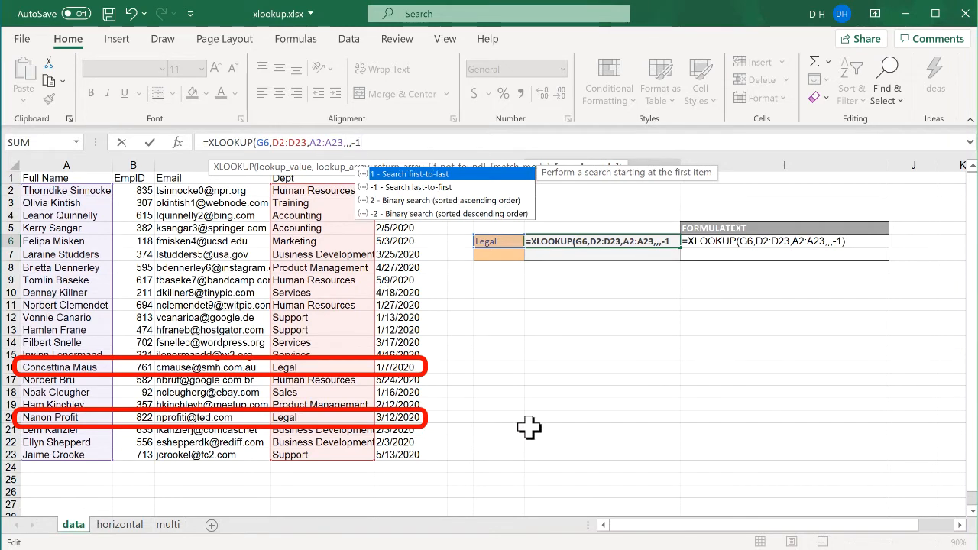
key("ctrl+Return")
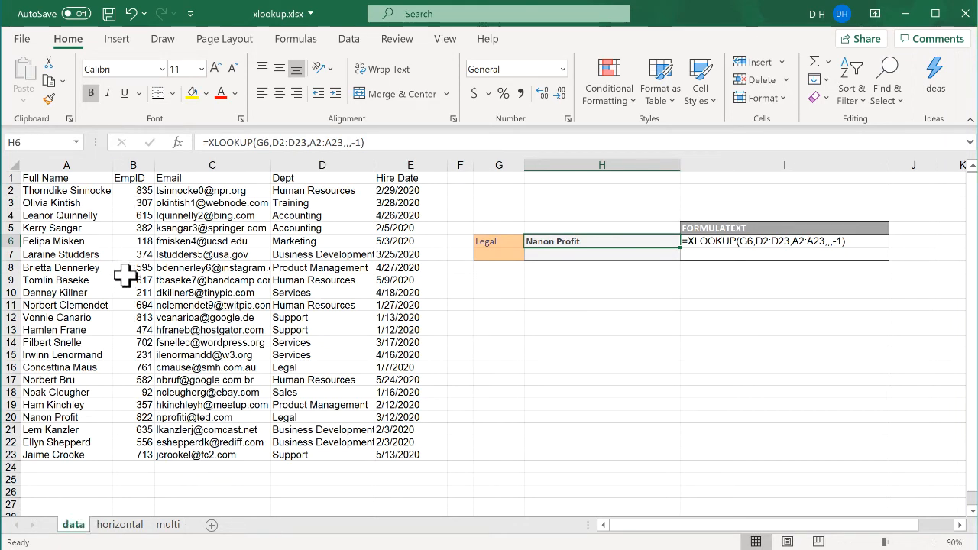
Step: Switch to the horizontal sheet and enter 615 as the ID in B9
left_click(124, 527)
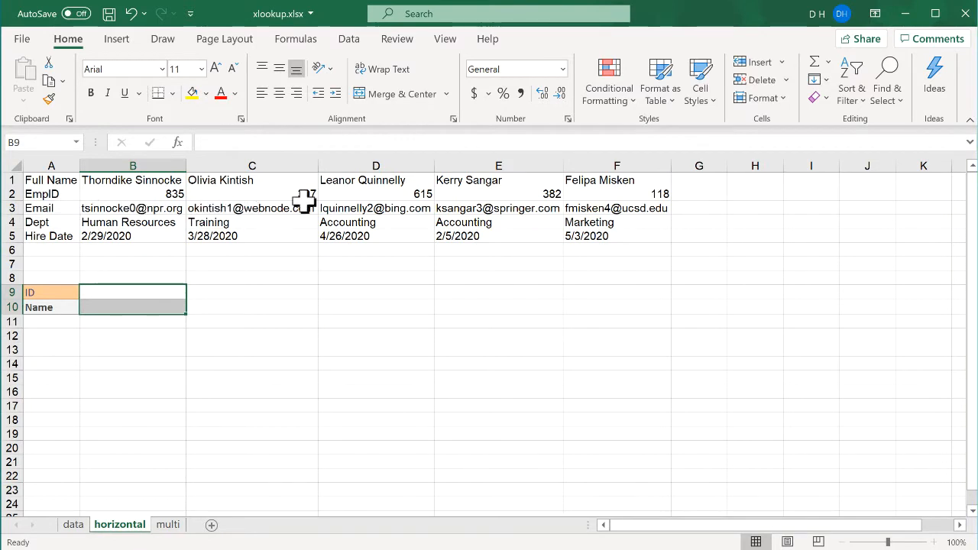
left_click(145, 295)
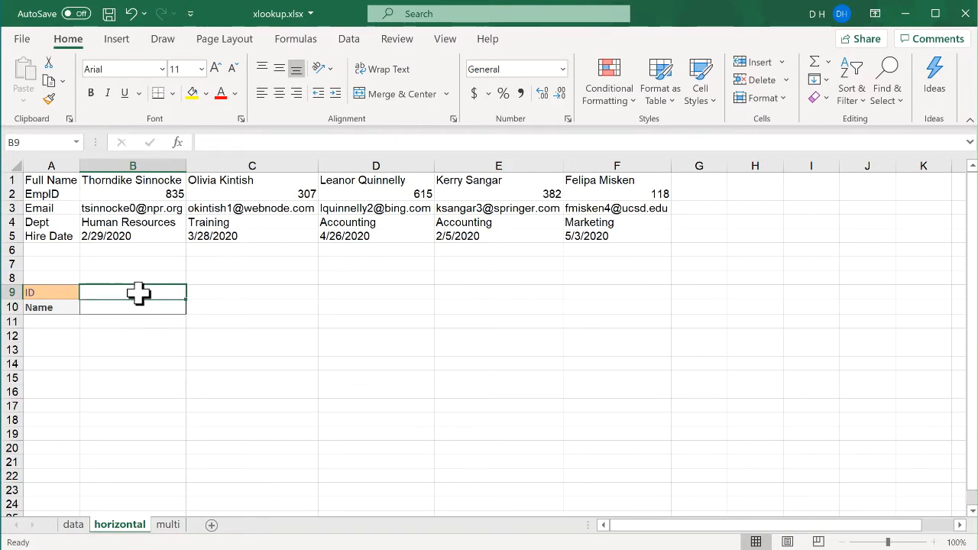
type("615")
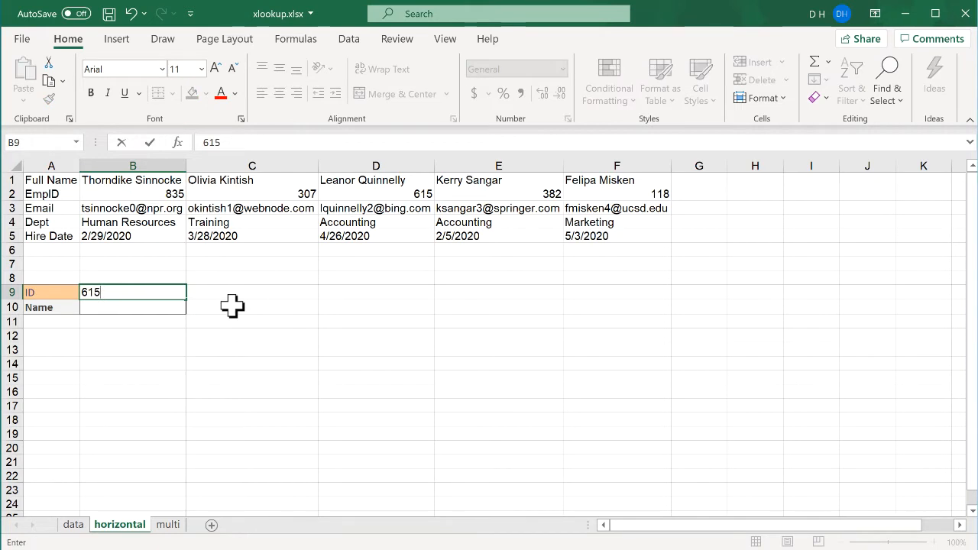
key("Return")
Step: Enter =XLOOKUP(B9,B2:F2,B1:F1) in B10 to look up the ID across the EmpID row and return the full name
type("=")
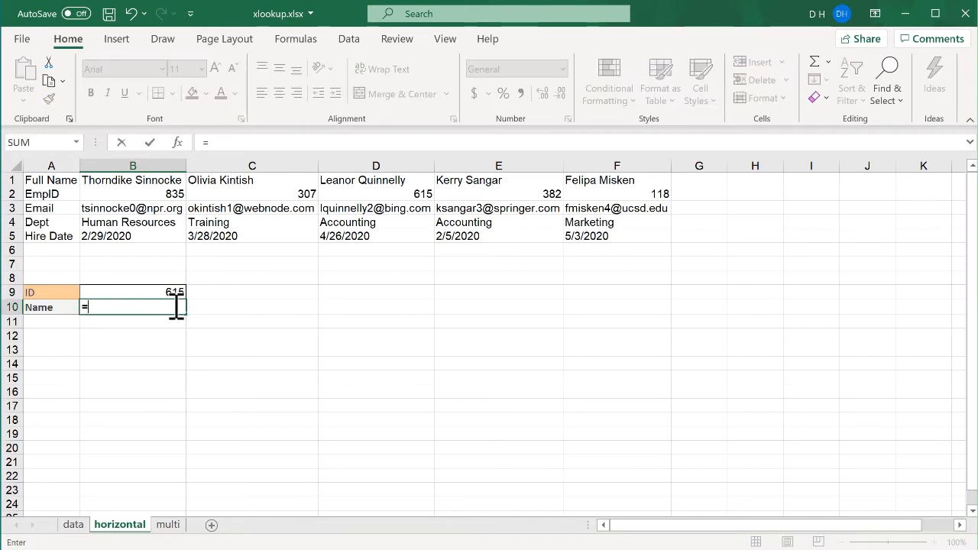
type("xlo")
key("Tab")
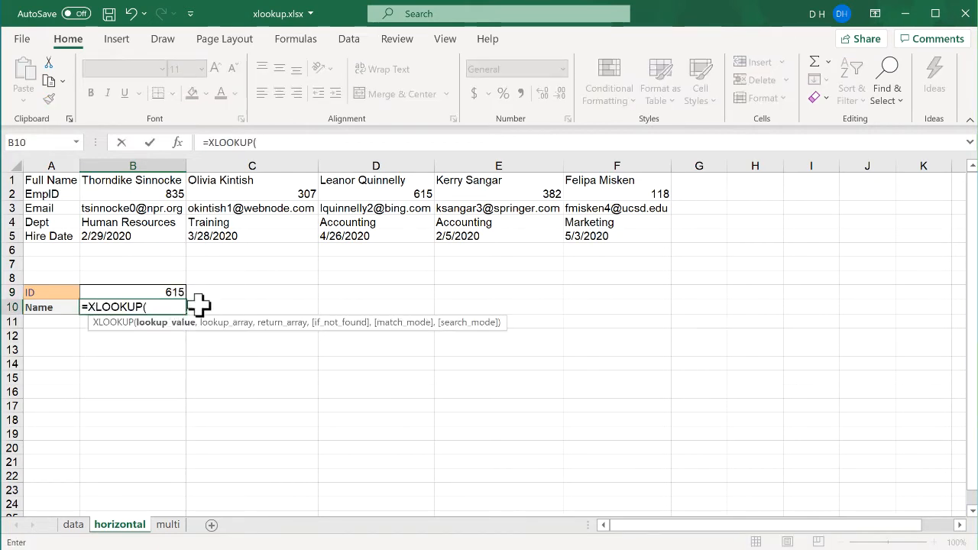
left_click(168, 292)
type(",")
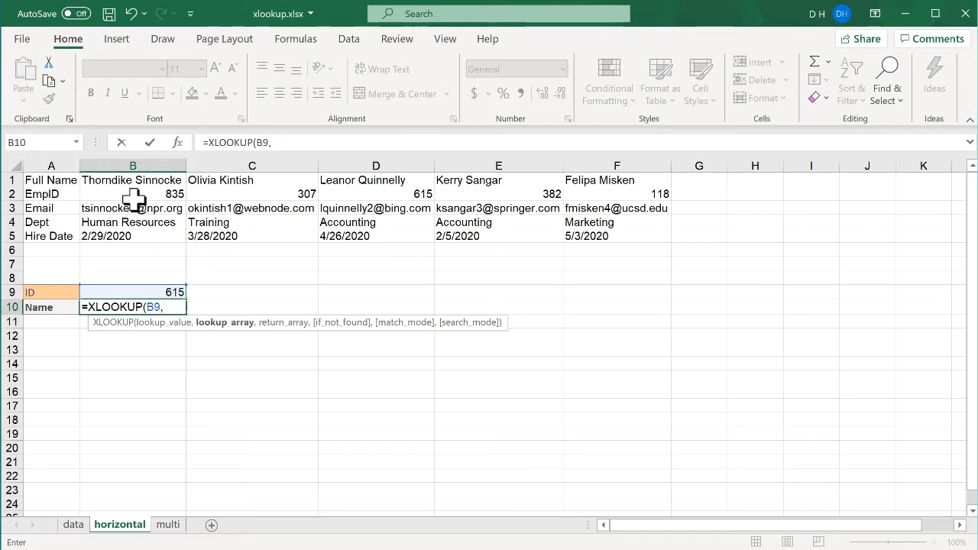
left_click_drag(141, 194, 601, 191)
type(",")
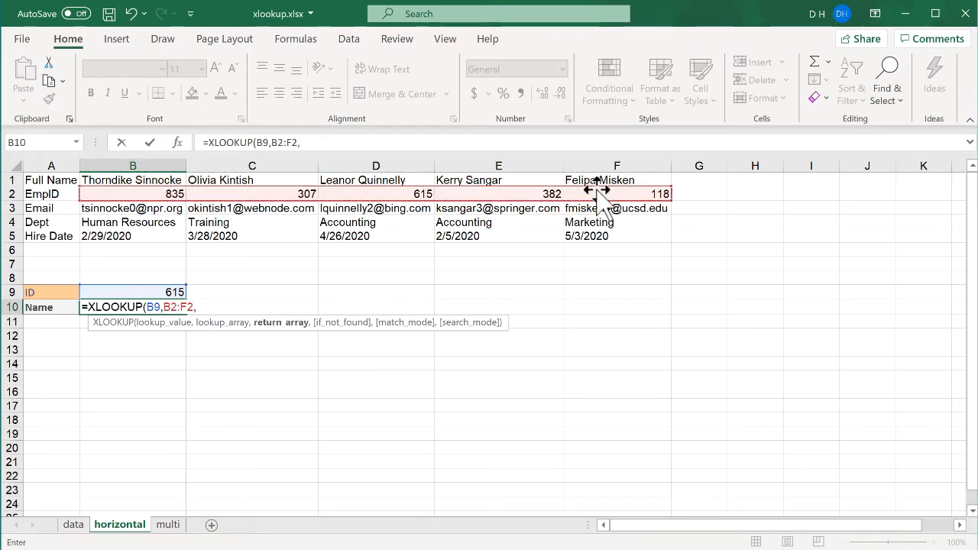
left_click_drag(139, 177, 600, 170)
key("Return")
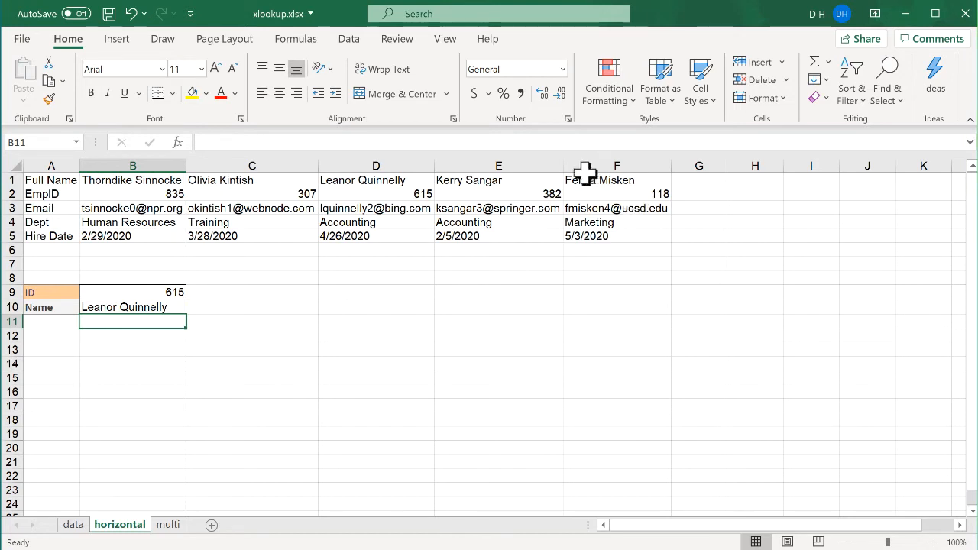
Step: Change the ID in B9 to 118
left_click(156, 292)
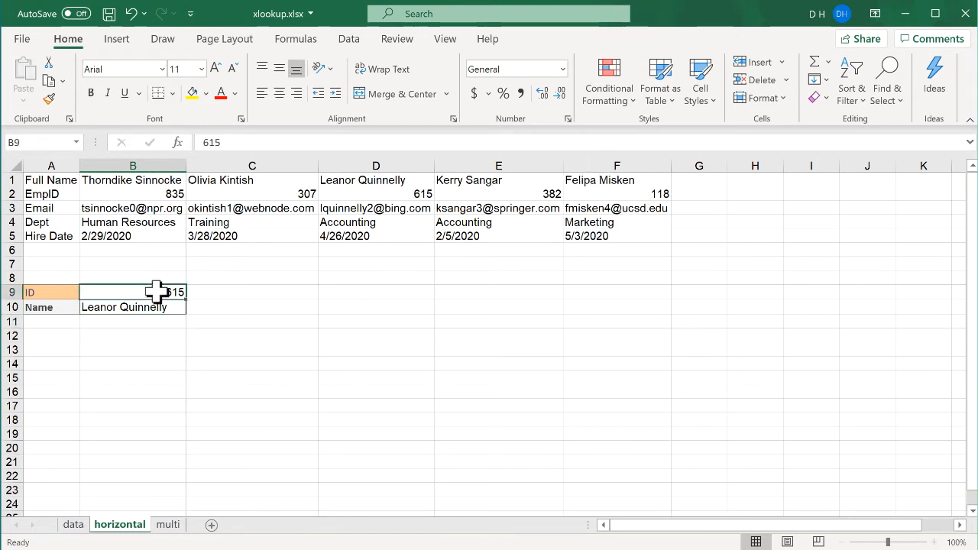
type("118")
key("Return")
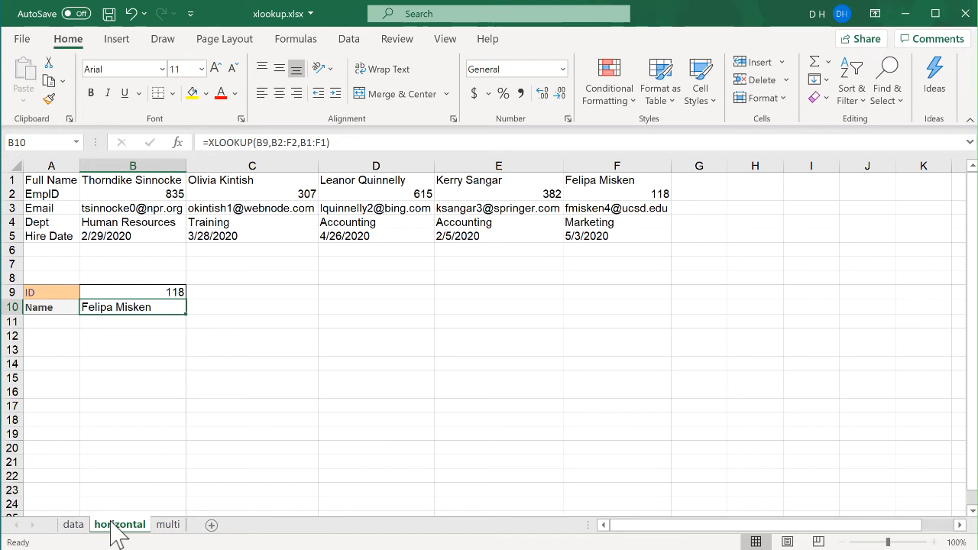
Step: Switch to the multi sheet and enter 92 as the ID in G4
left_click(169, 526)
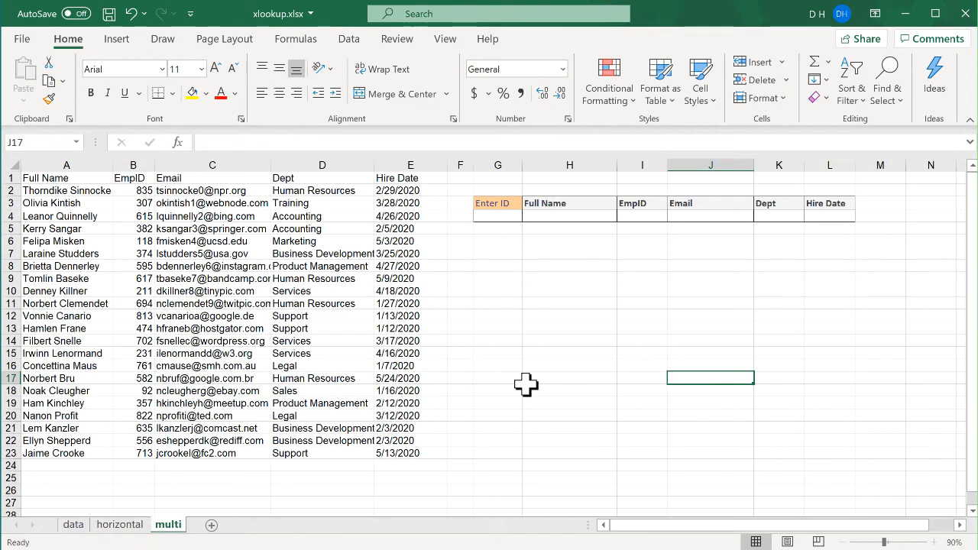
left_click(499, 216)
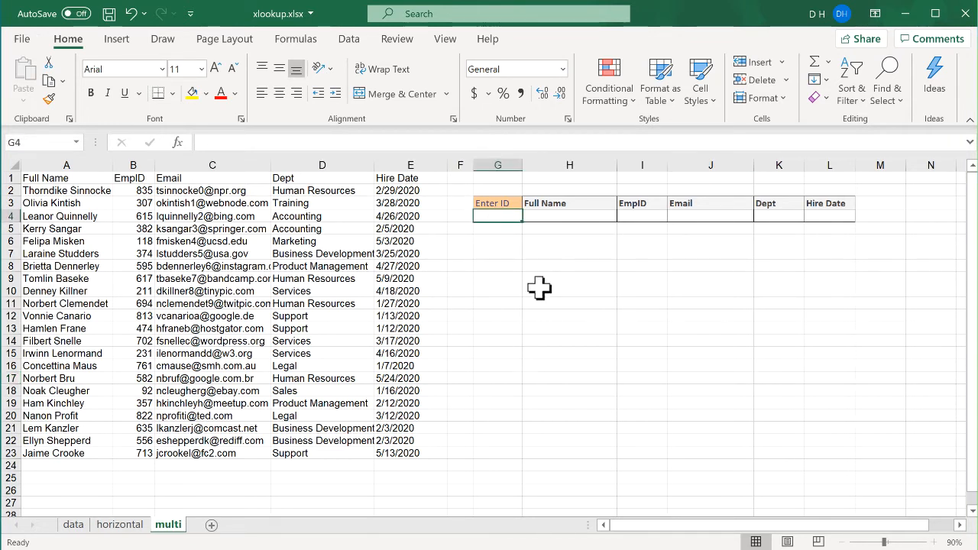
type("23")
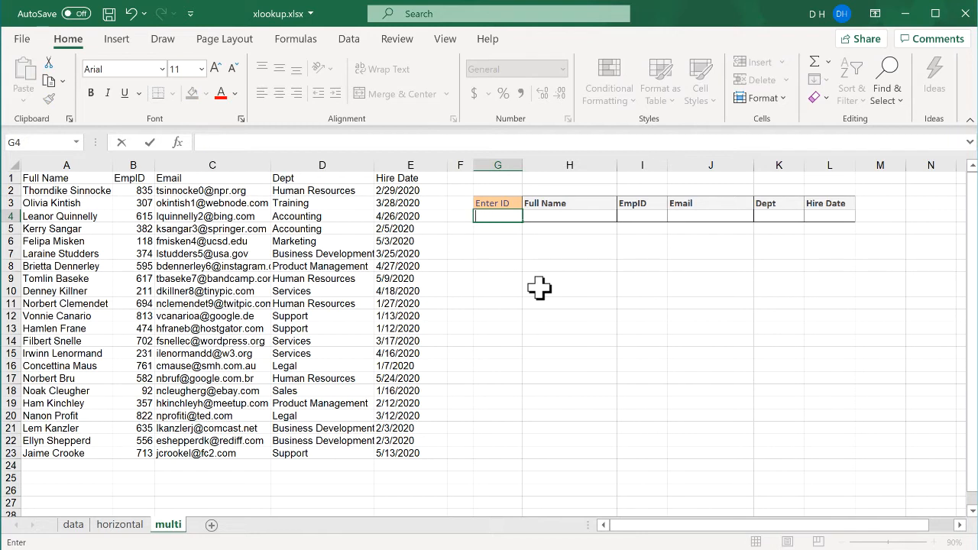
key("Return")
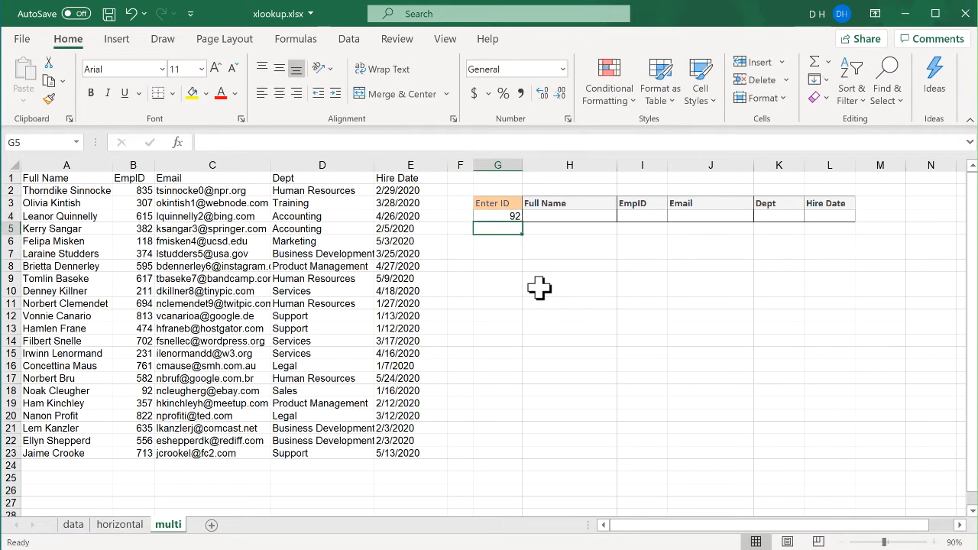
Step: Enter =XLOOKUP(G4,B2:B23,A2:E23) in H4 to return all columns of the matching employee row
left_click(562, 219)
type("=")
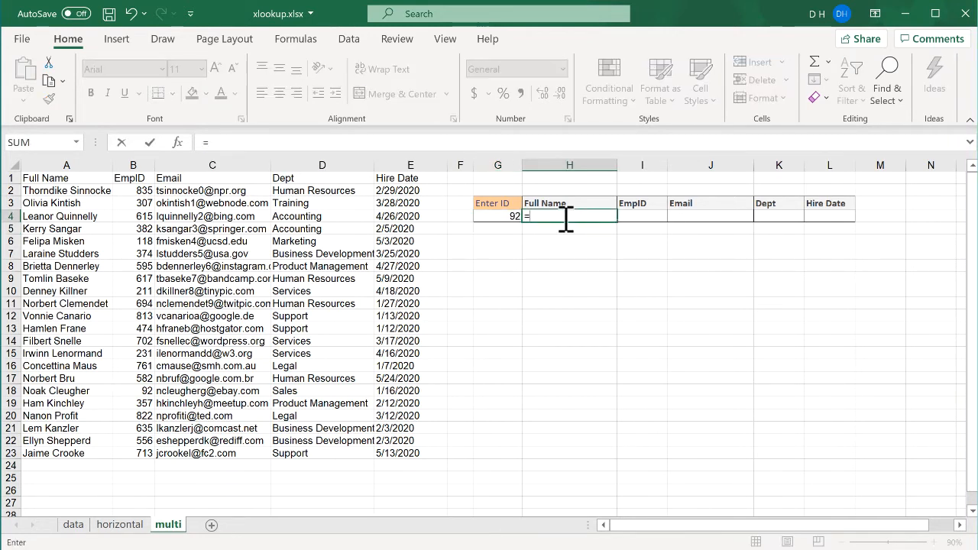
type("xl")
key("Tab")
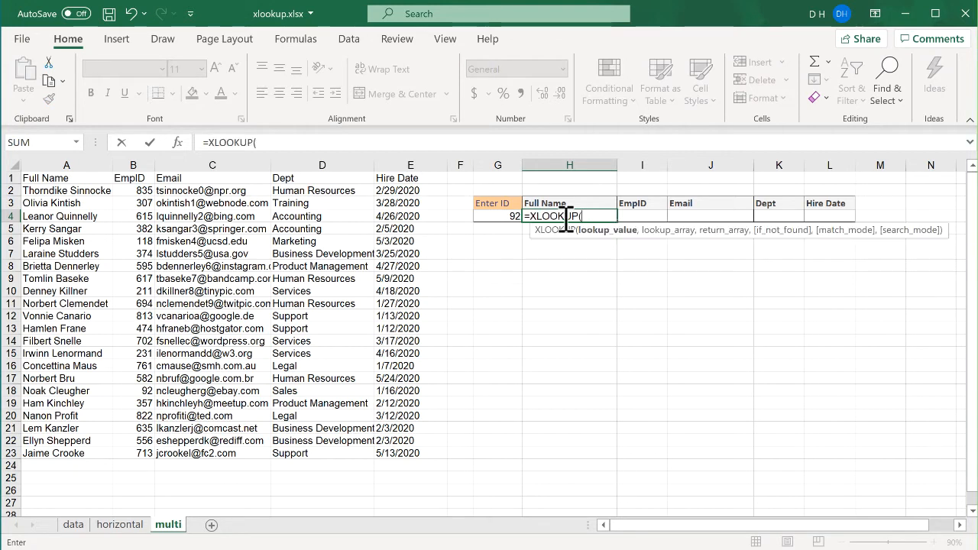
left_click(498, 216)
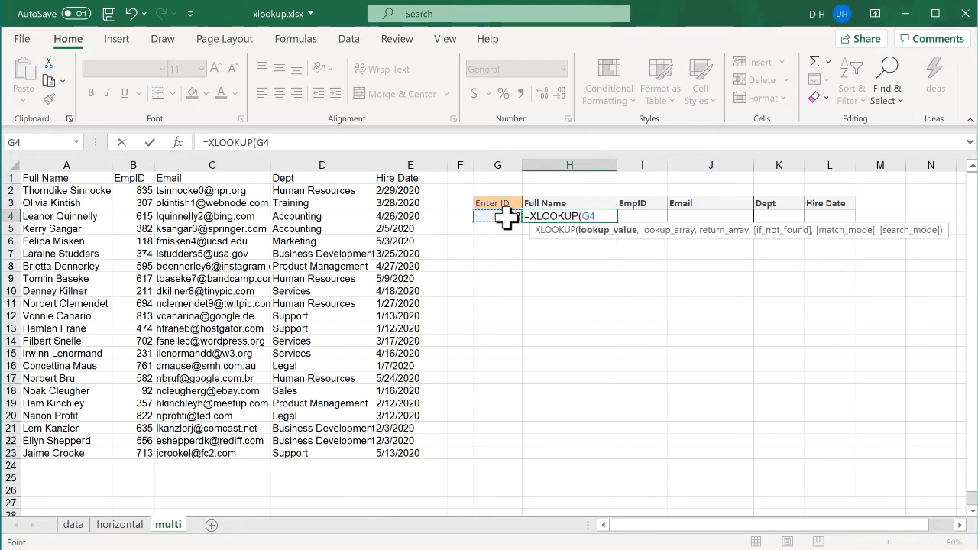
type(",")
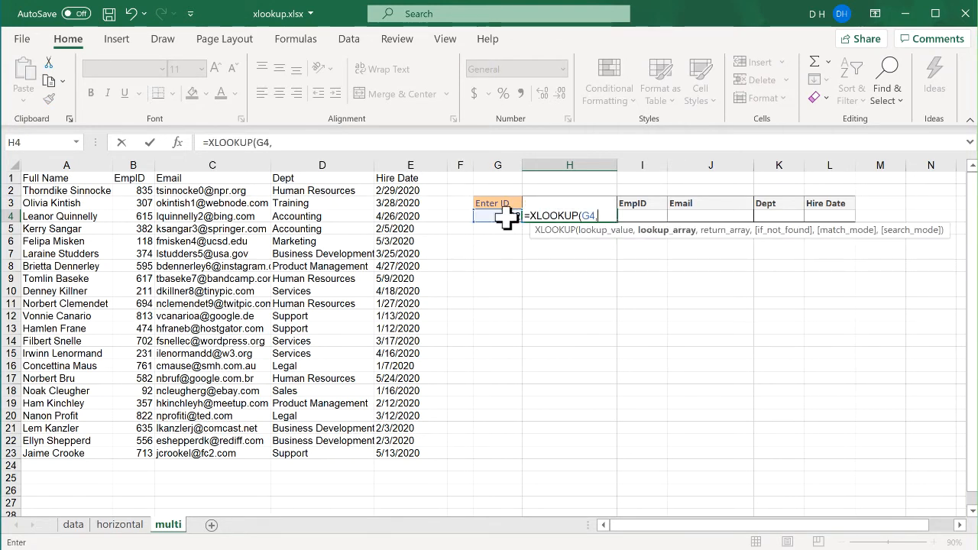
left_click(142, 190)
left_click_drag(144, 191, 142, 453)
type(",")
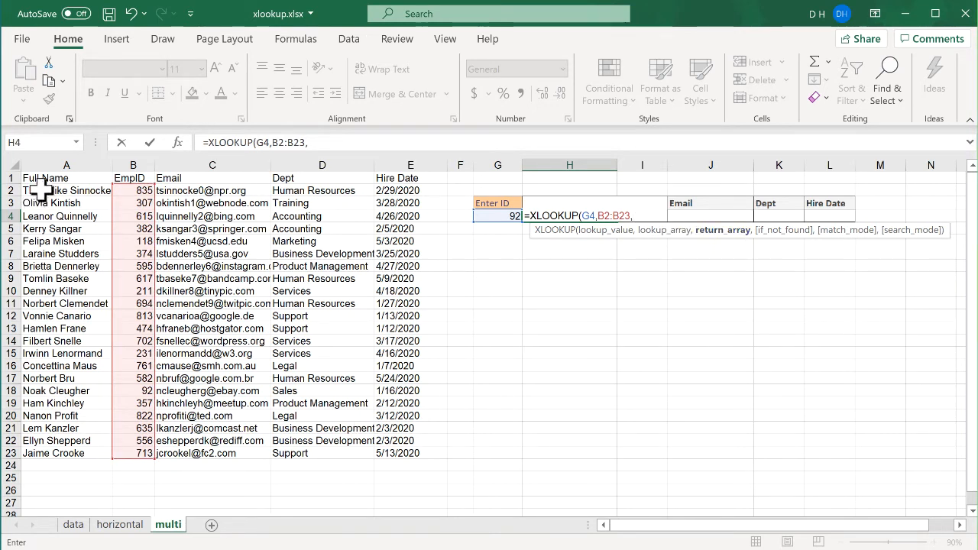
left_click_drag(39, 191, 401, 453)
key("Return")
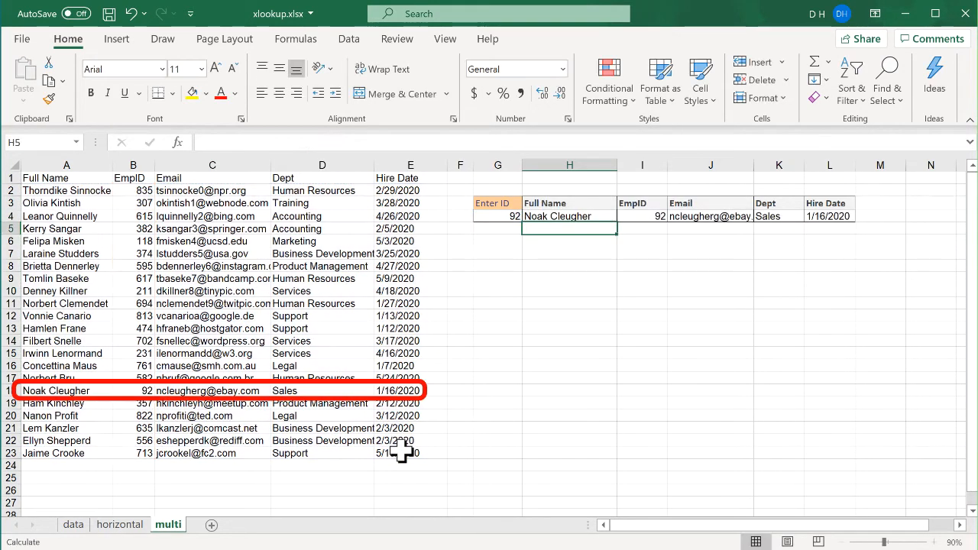
Step: Inspect the spilled result cells from H4 through L4 and their formula
left_click(573, 217)
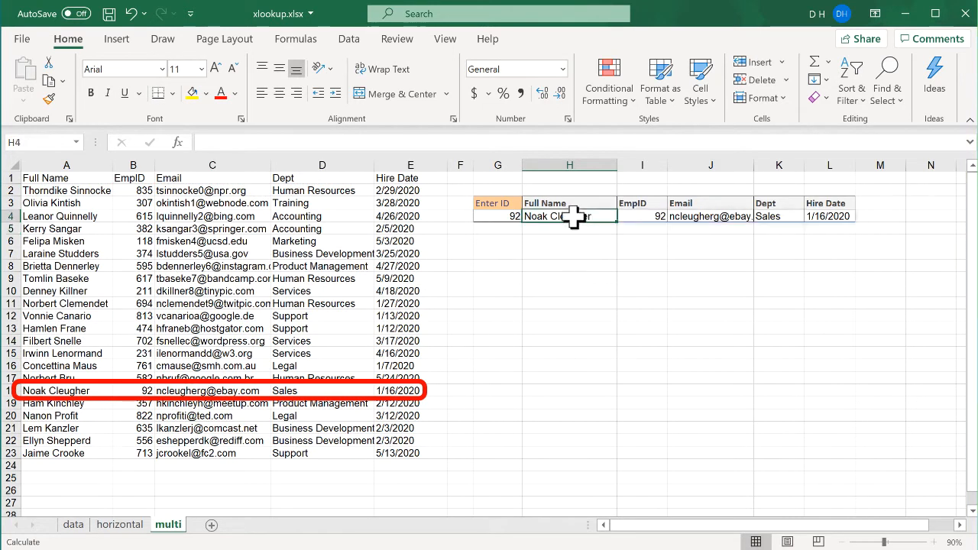
left_click(639, 216)
left_click(693, 216)
left_click(764, 217)
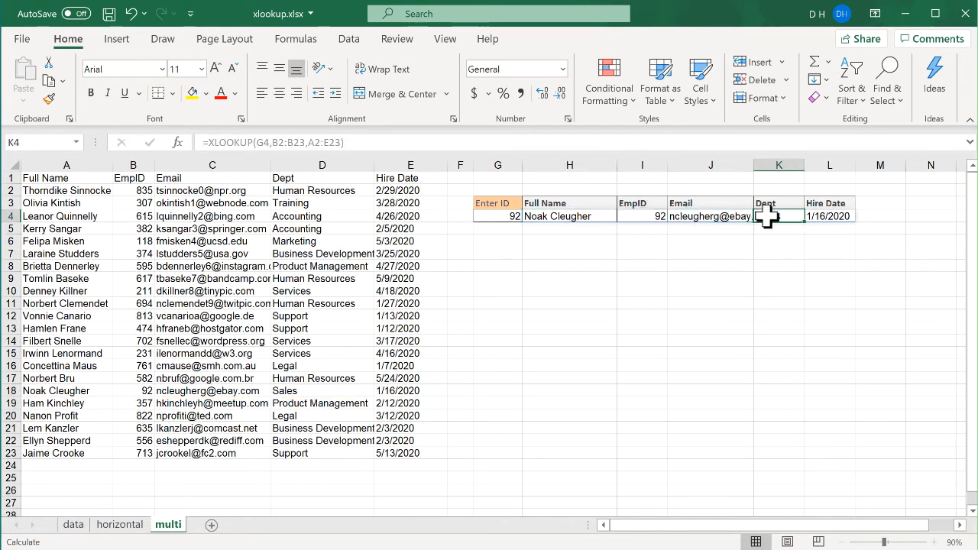
left_click(831, 216)
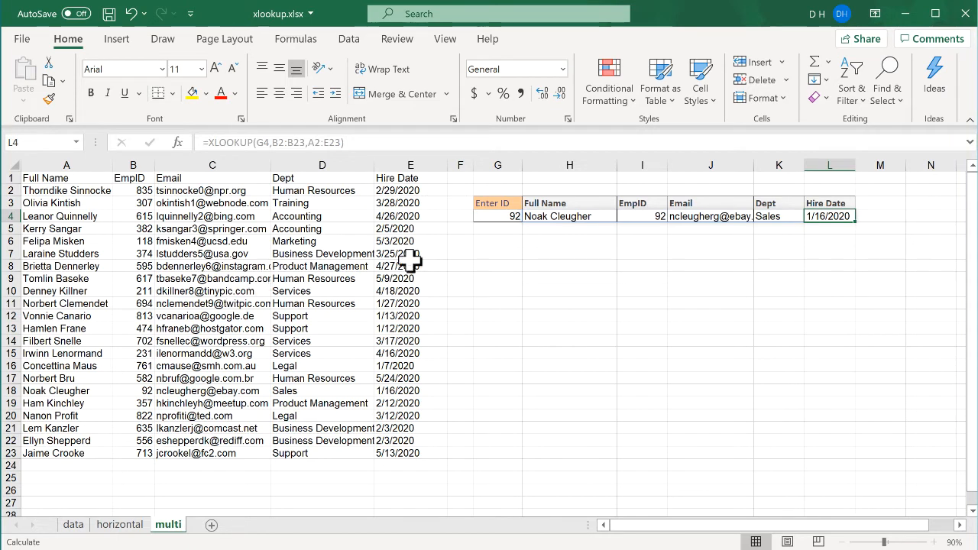
left_click(549, 218)
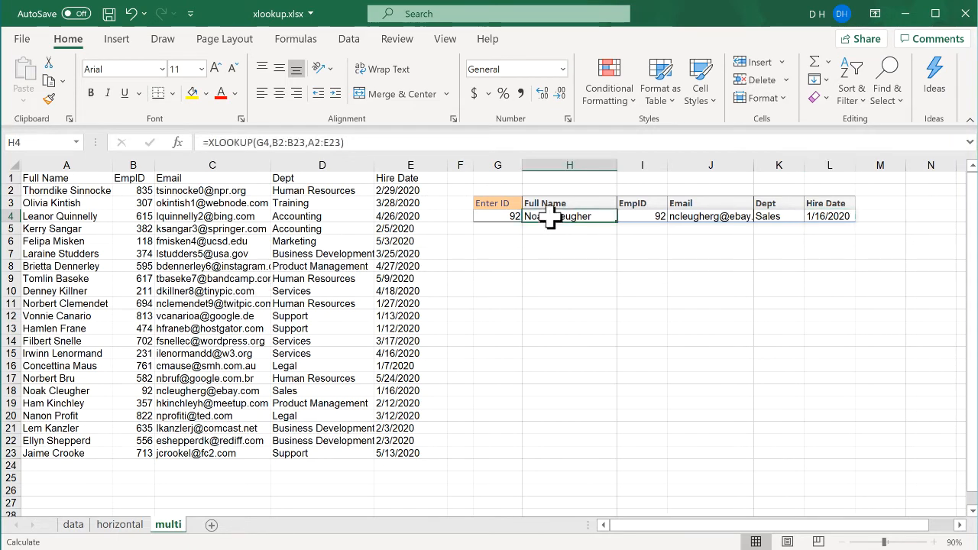
left_click(633, 216)
left_click(707, 220)
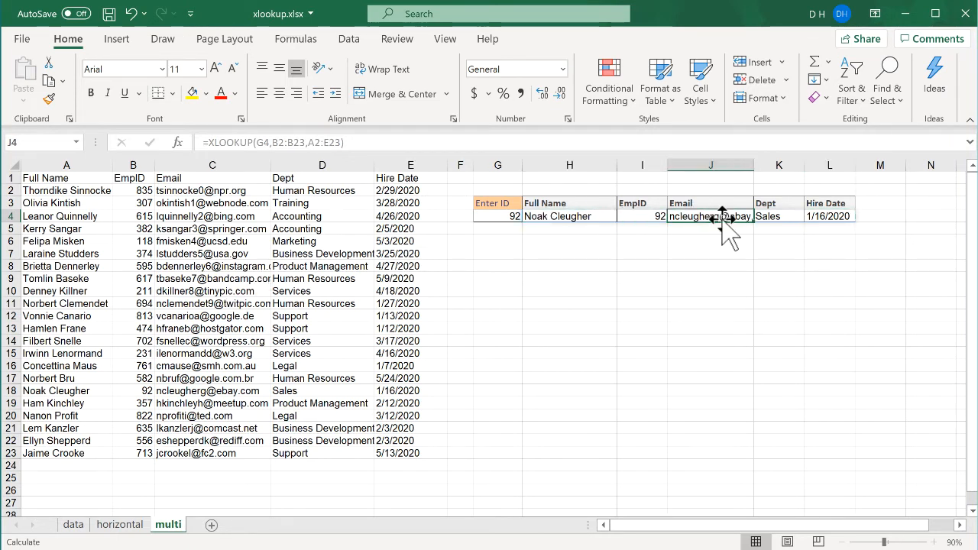
left_click(767, 222)
left_click(811, 220)
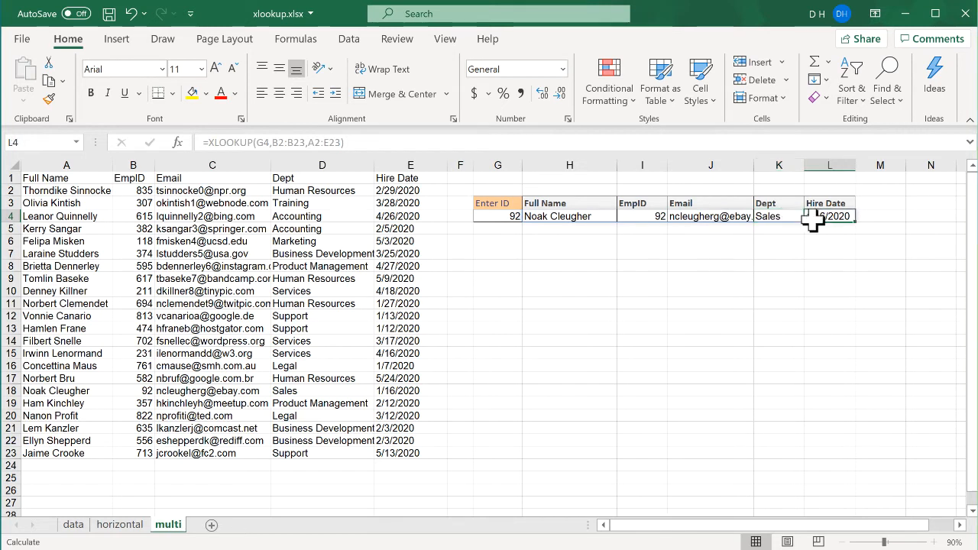
left_click(576, 220)
Step: Change the ID in G4 to 211
left_click(505, 217)
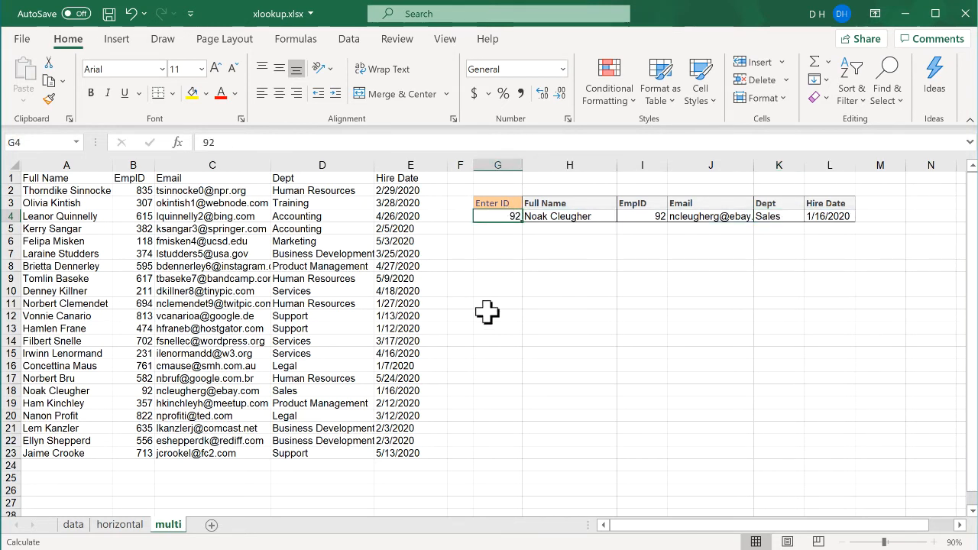
type("2")
key("Return")
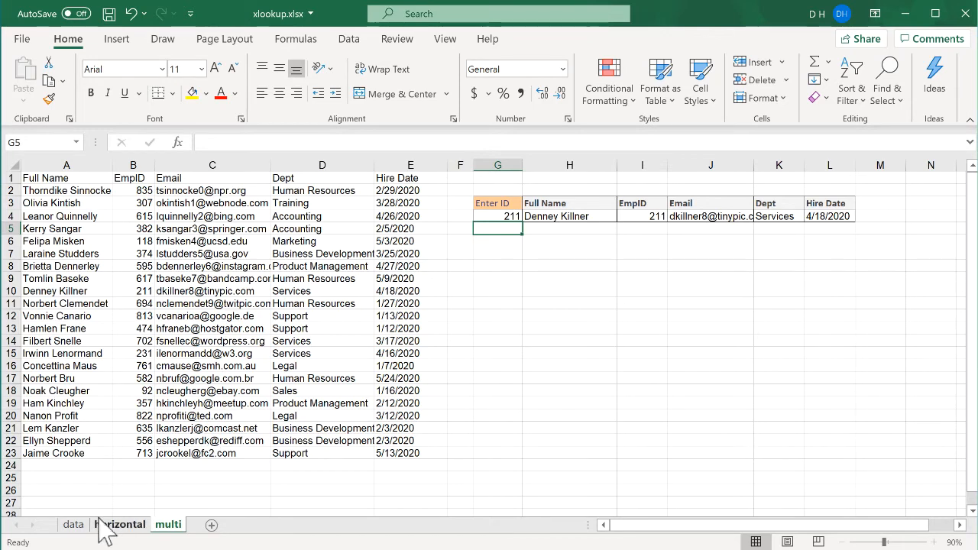
Step: Return to the data sheet and review H6's XLOOKUP formula
left_click(72, 525)
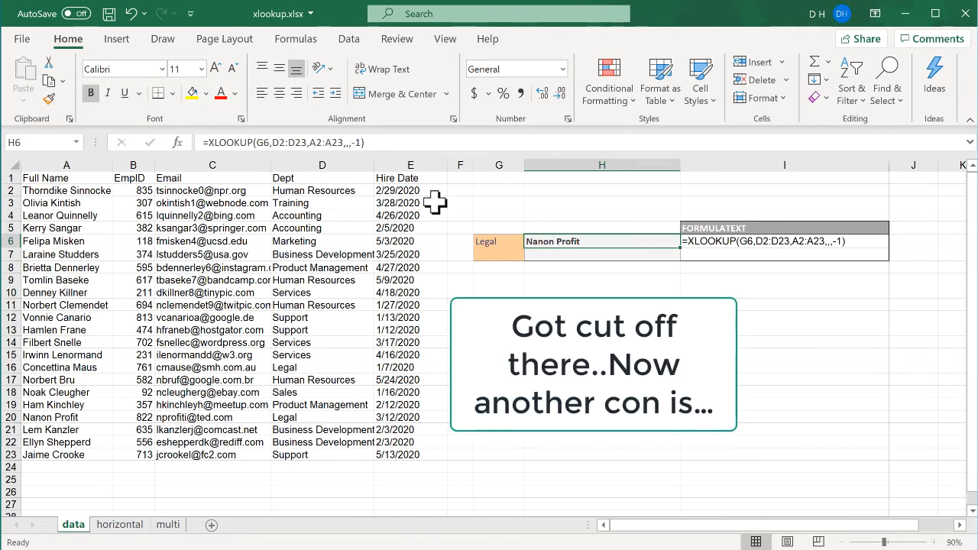
left_click(293, 143)
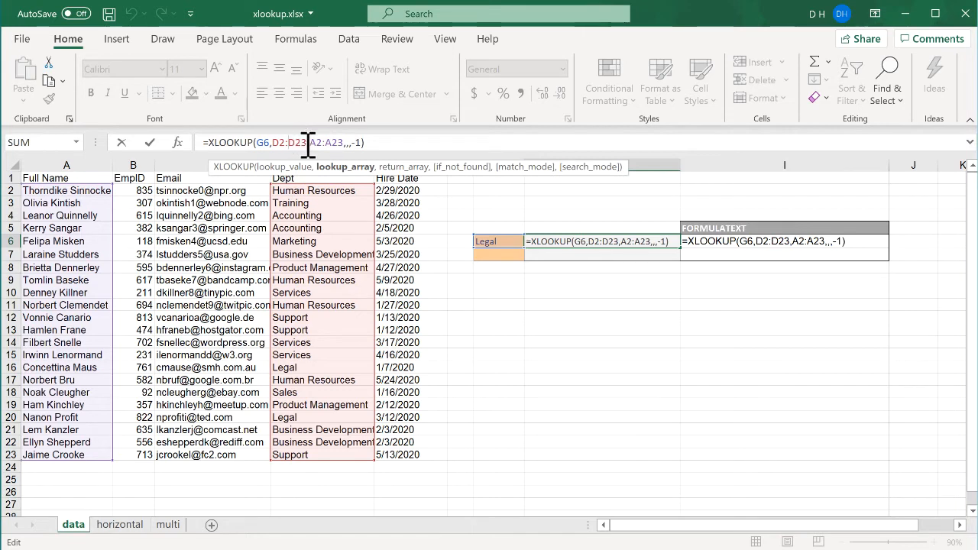
key("Return")
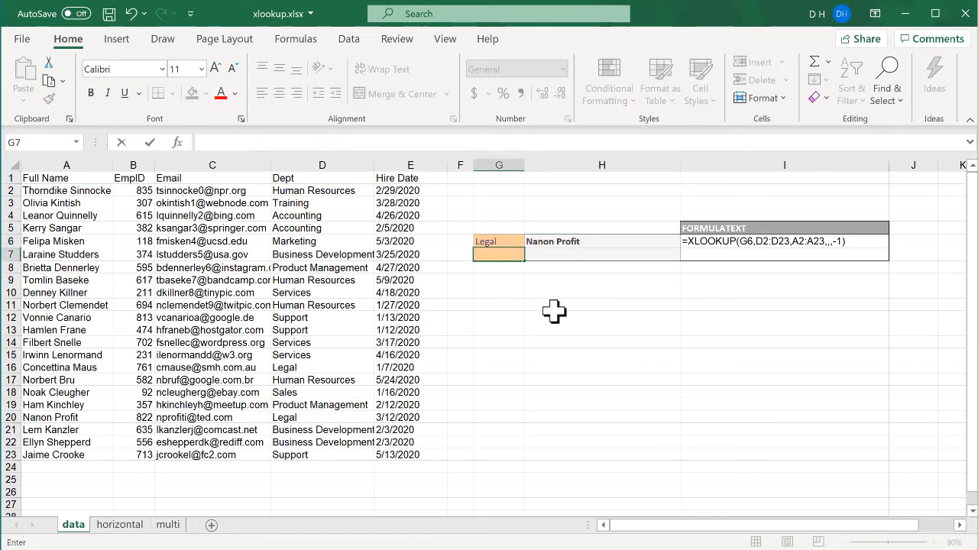
Step: Enter Human Resources as the department in G7
type("Human Rr")
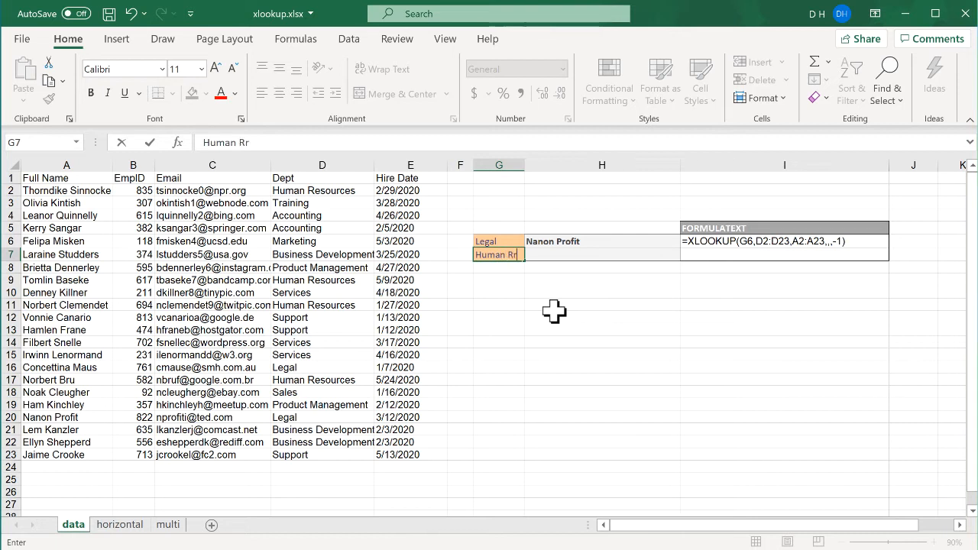
key("BackSpace")
type("esou")
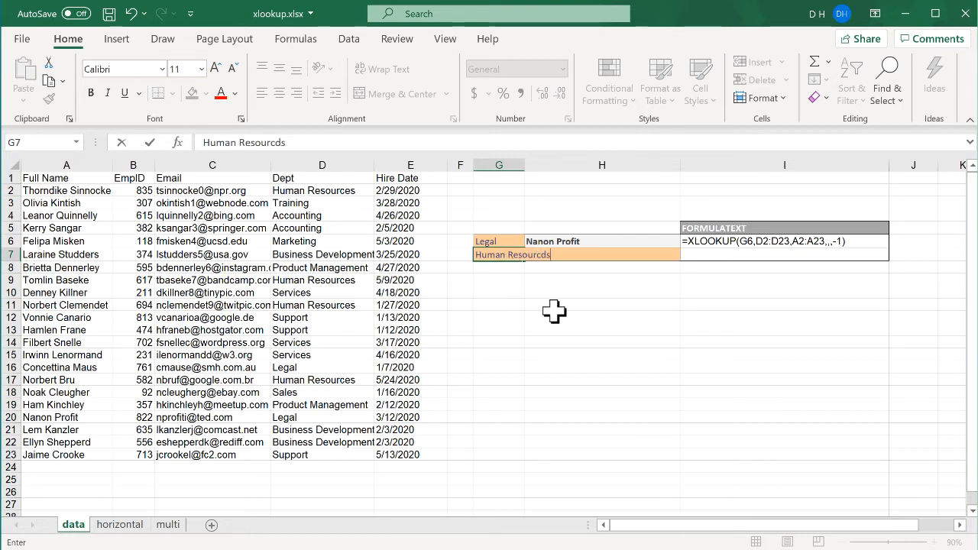
type("rces")
key("Return")
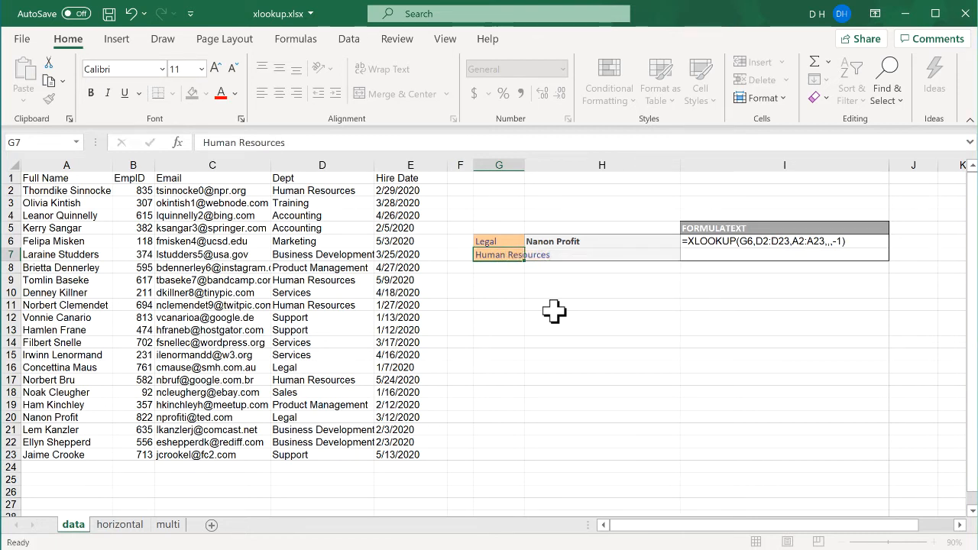
Step: Autofit column G to its contents and fill H6's XLOOKUP formula down into H7
double_click(524, 162)
left_click(648, 246)
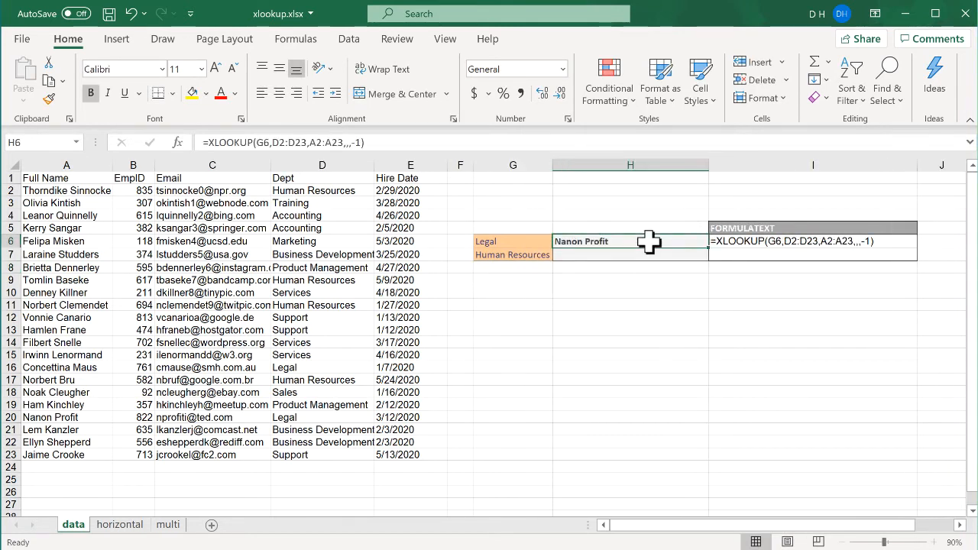
left_click_drag(707, 248, 710, 264)
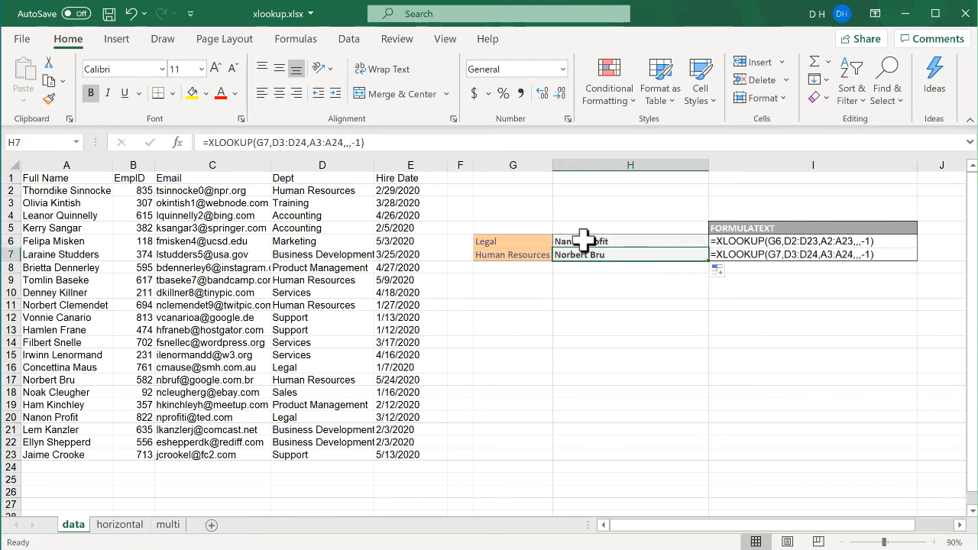
Step: Remove the trailing search-mode arguments from H6's formula, leaving =XLOOKUP(G6,D2:D23,A2:A23)
left_click(629, 240)
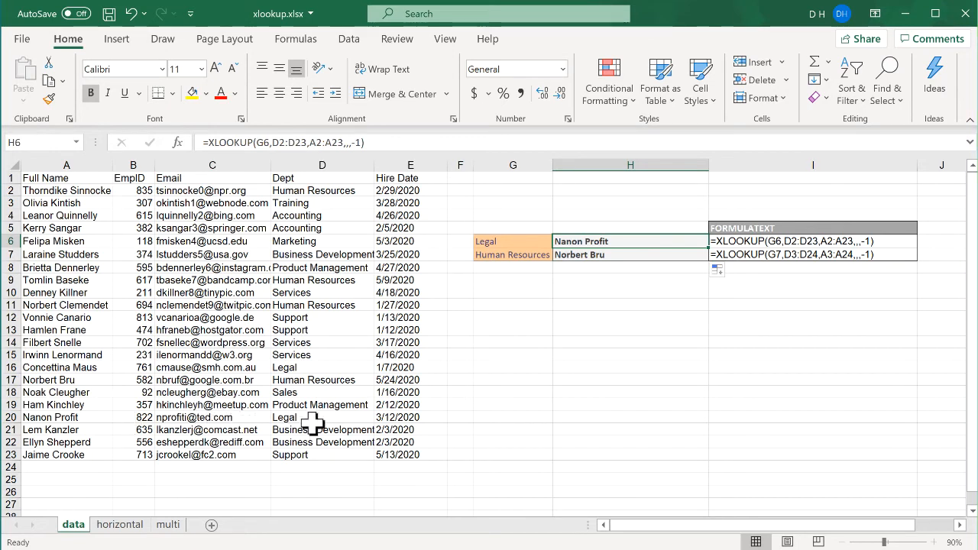
left_click(386, 142)
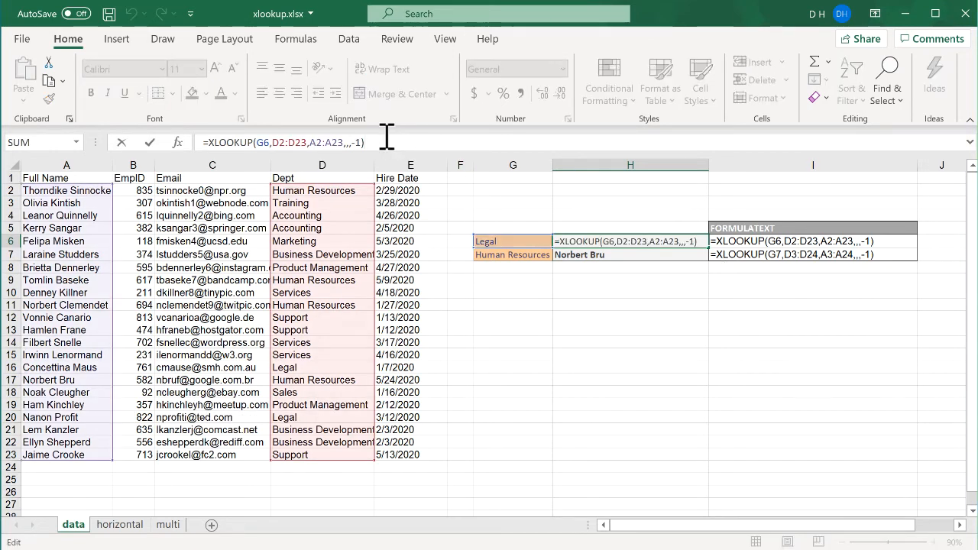
key("BackSpace")
key("BackSpace")
key("BackSpace")
key("BackSpace")
key("BackSpace")
key("BackSpace")
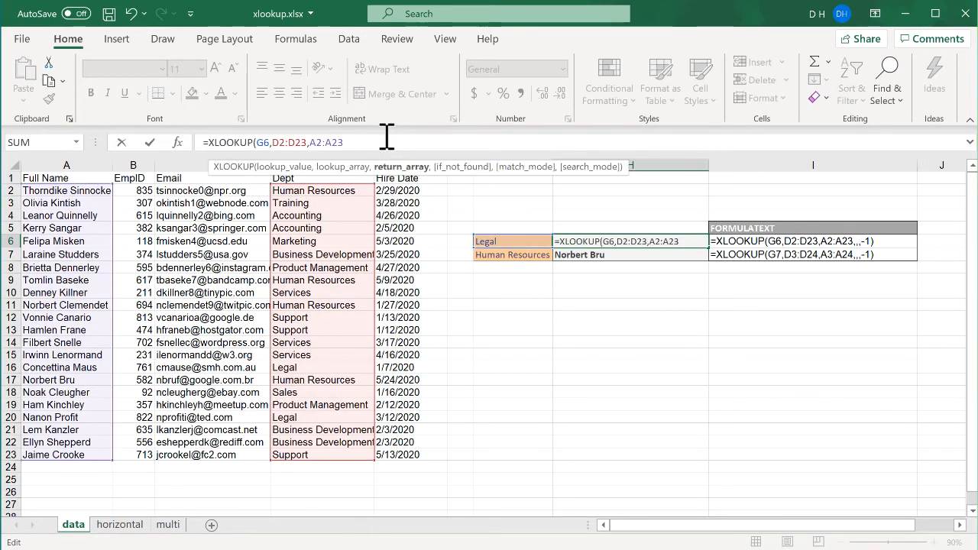
key("Return")
Step: Copy H6's formula down to H7 and compare H7's shifted ranges against the data rows
left_click(654, 243)
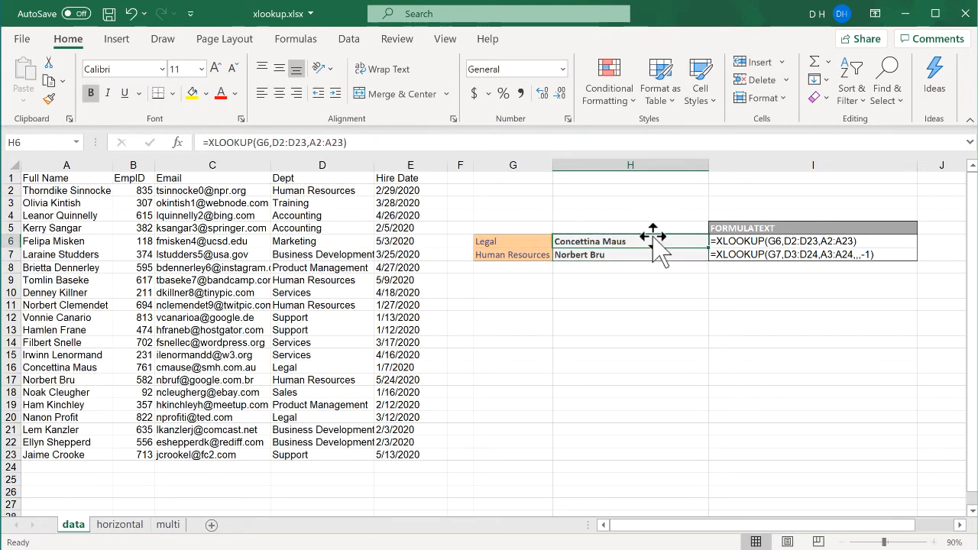
left_click_drag(707, 249, 707, 260)
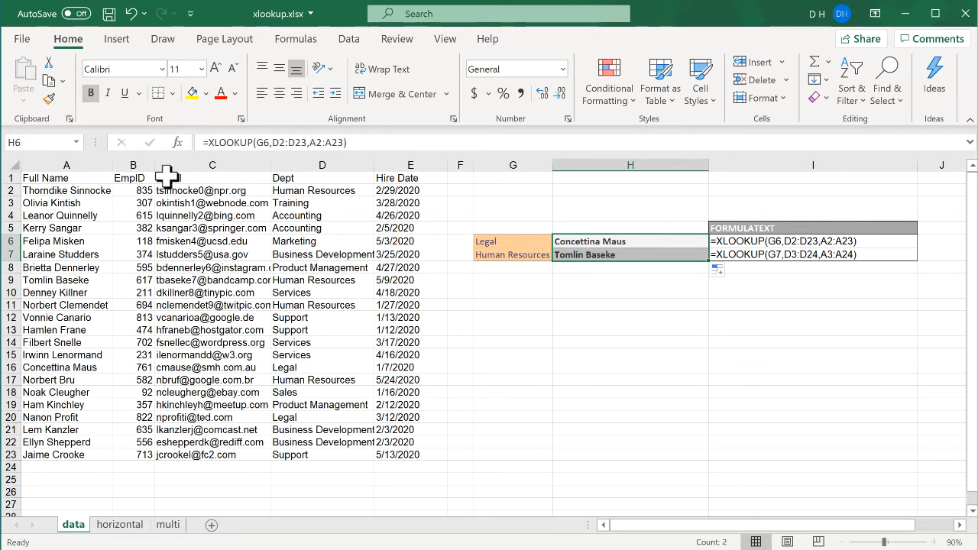
left_click(62, 191)
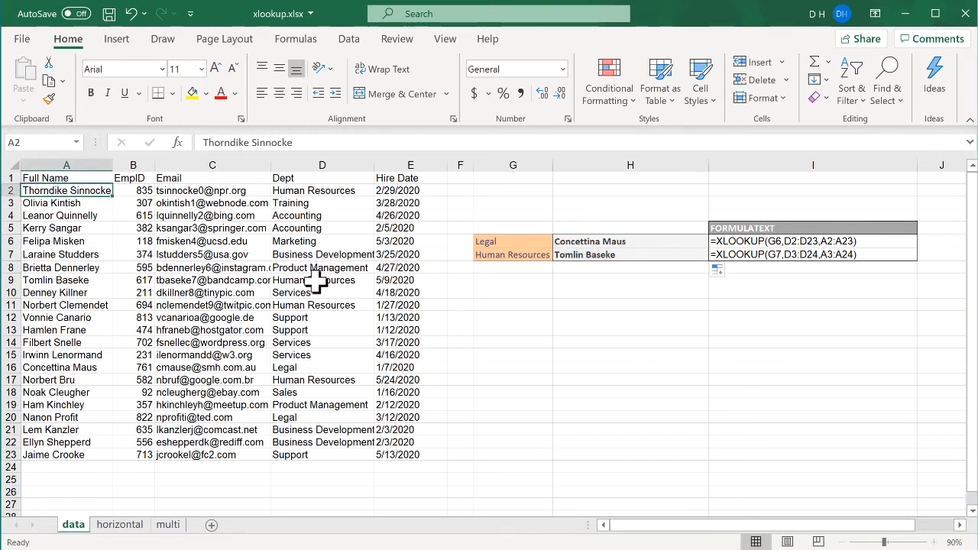
left_click(90, 280)
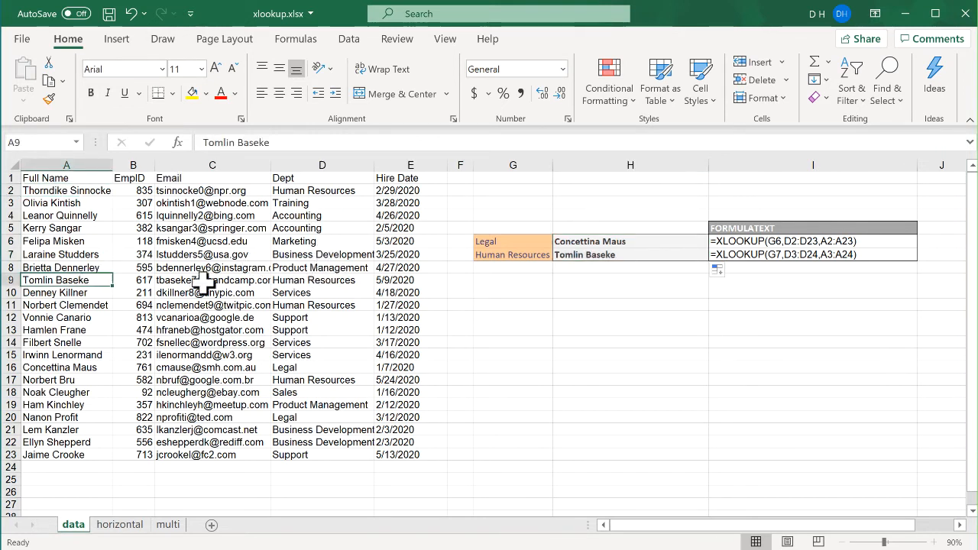
left_click(627, 257)
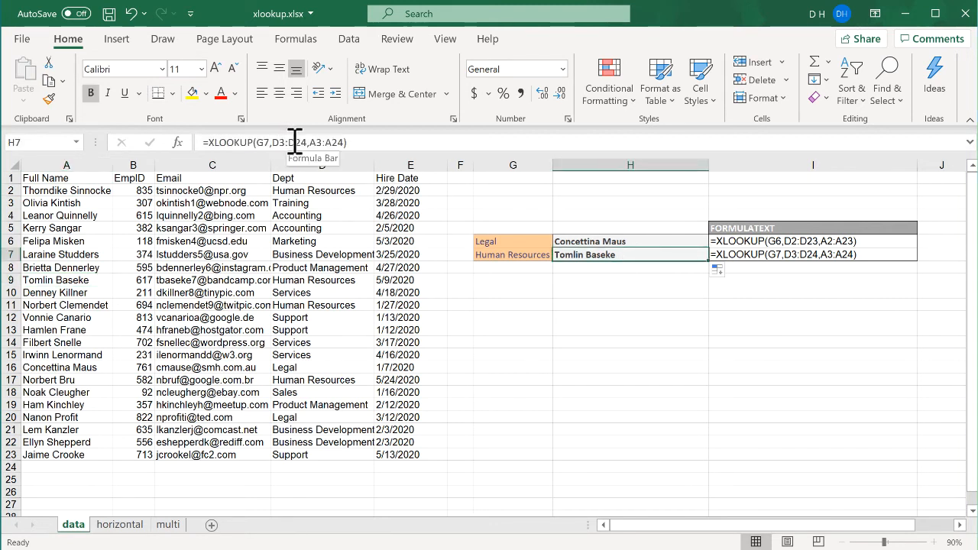
left_click(649, 241)
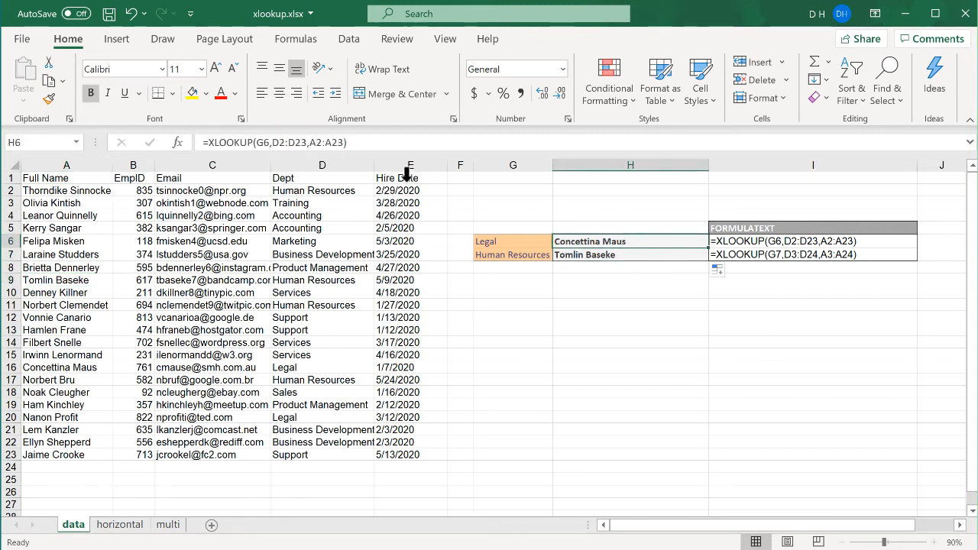
Step: Make the lookup and return ranges in H6's formula absolute as $D$2:$D$23 and $A$2:$A$23
left_click(282, 142)
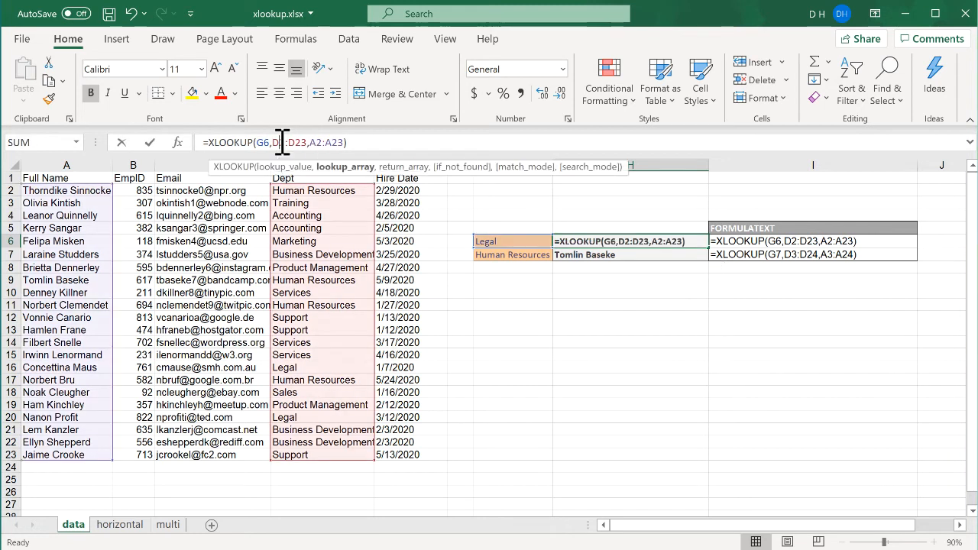
key("F4")
left_click(338, 143)
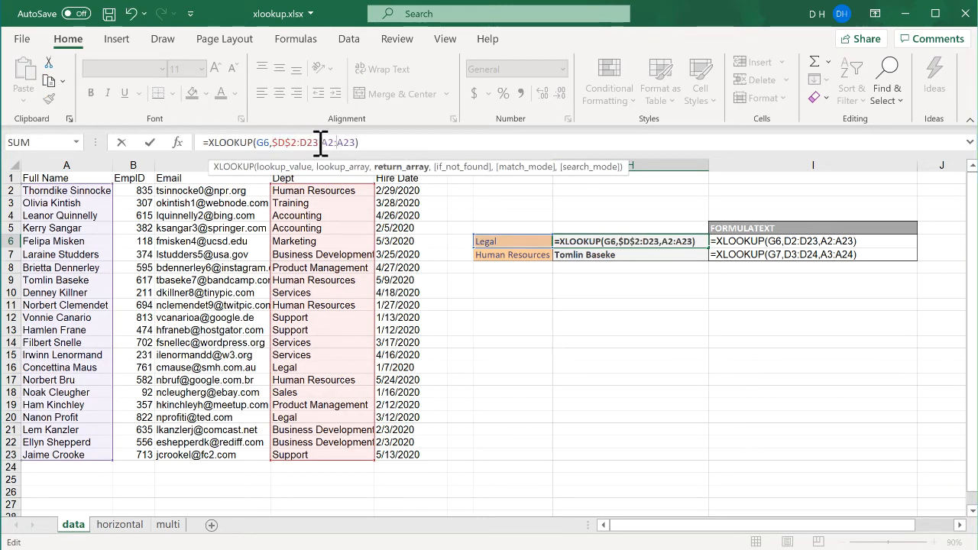
left_click(318, 143)
key("F4")
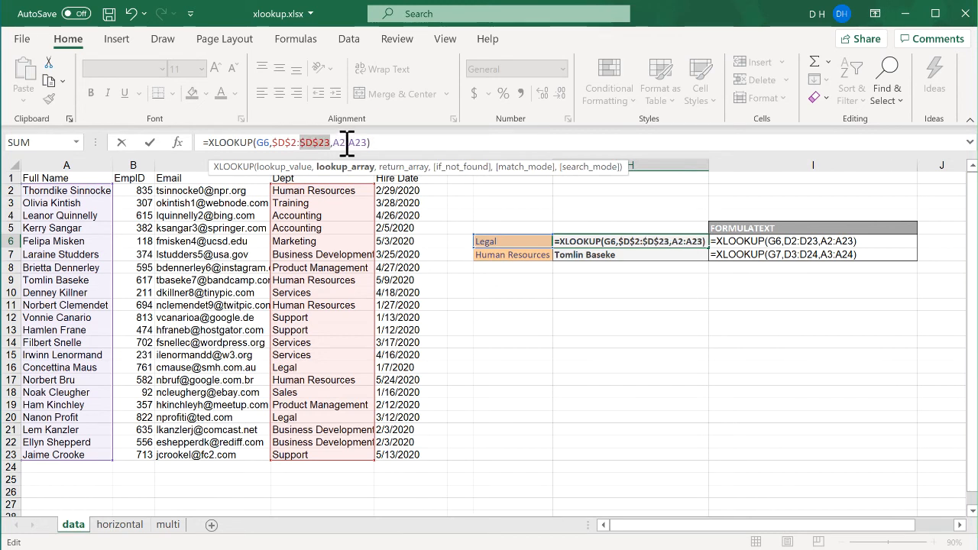
left_click(347, 143)
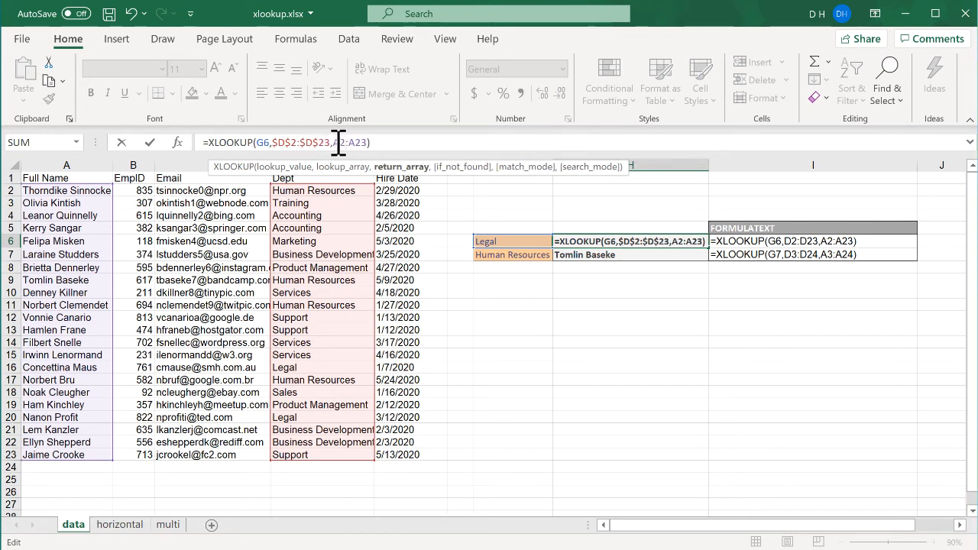
key("F4")
left_click(367, 143)
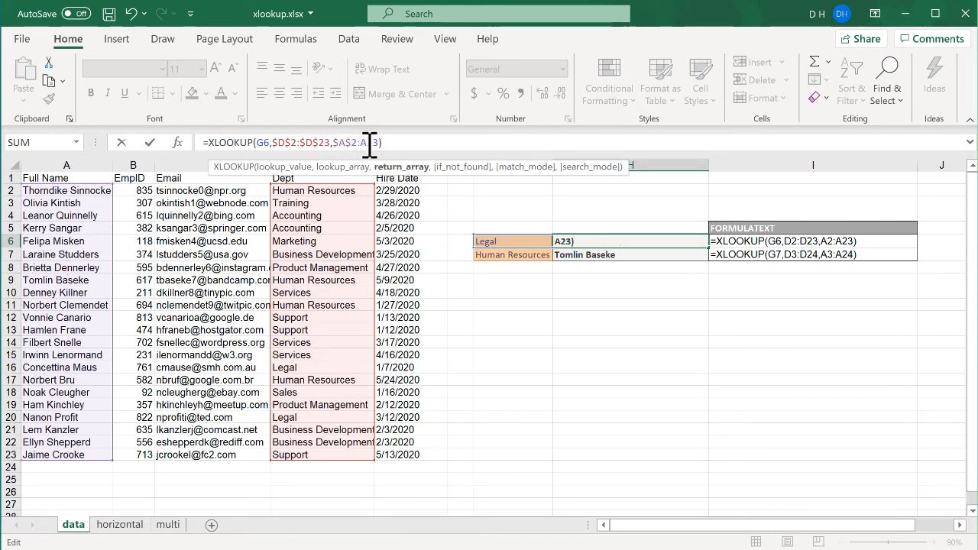
key("F4")
key("Return")
Step: Copy H6's formula down to H7 and check the first data row's name and department
left_click(600, 241)
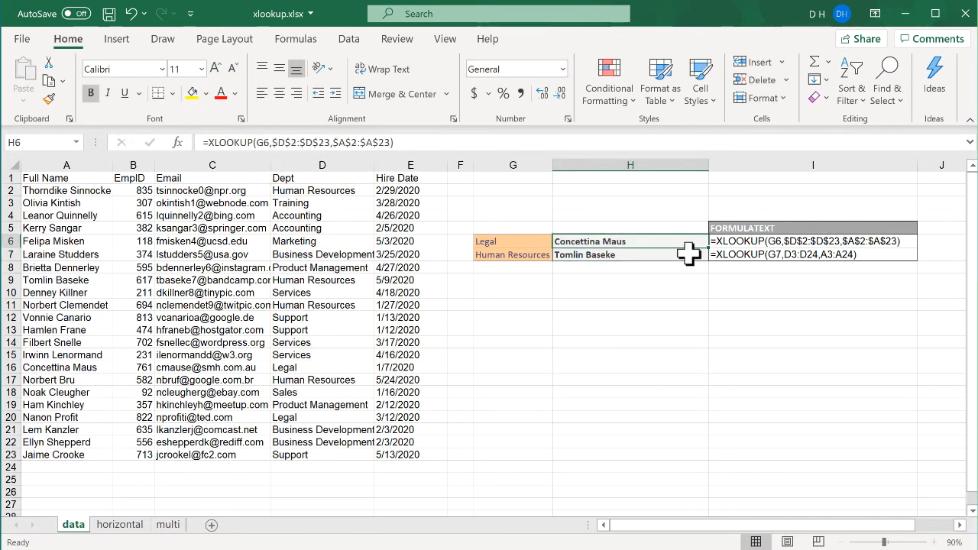
left_click_drag(708, 247, 710, 261)
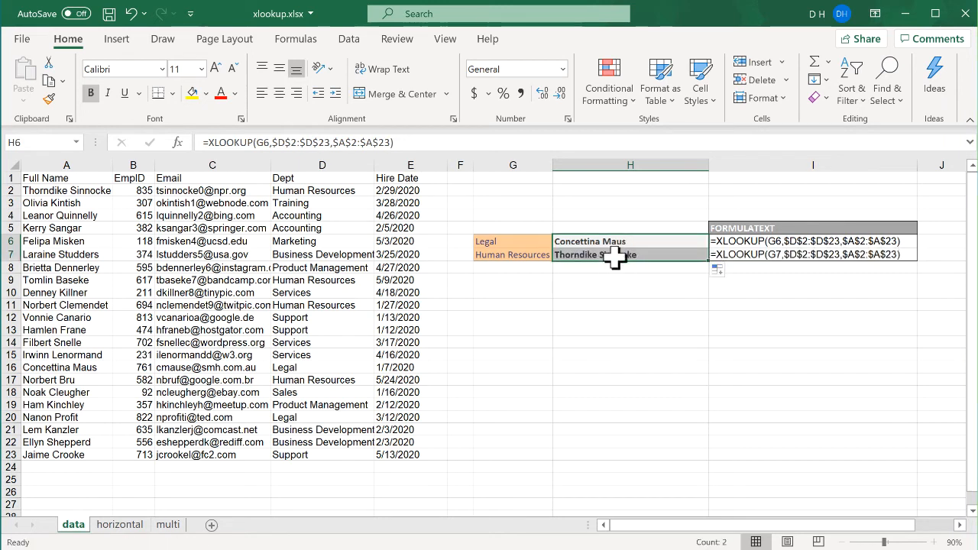
left_click(84, 191)
left_click(338, 191)
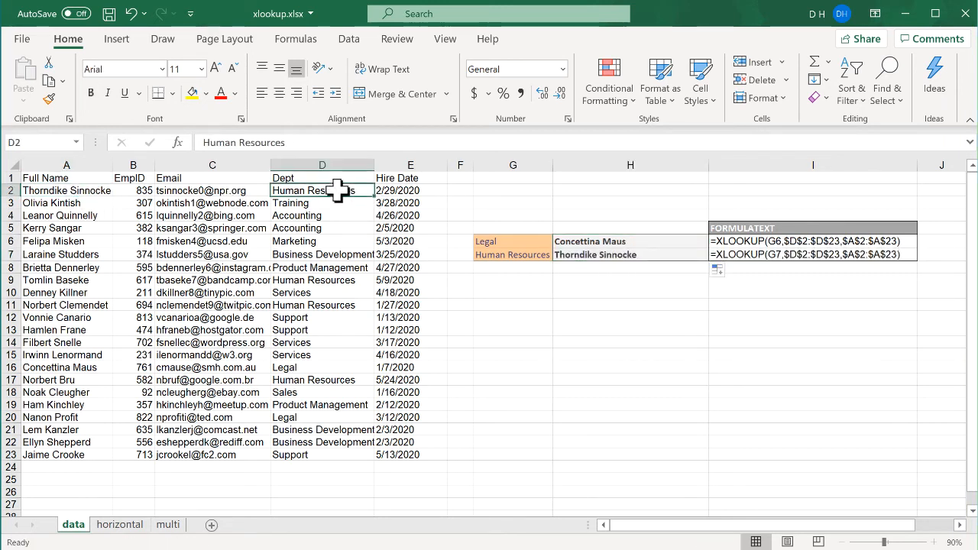